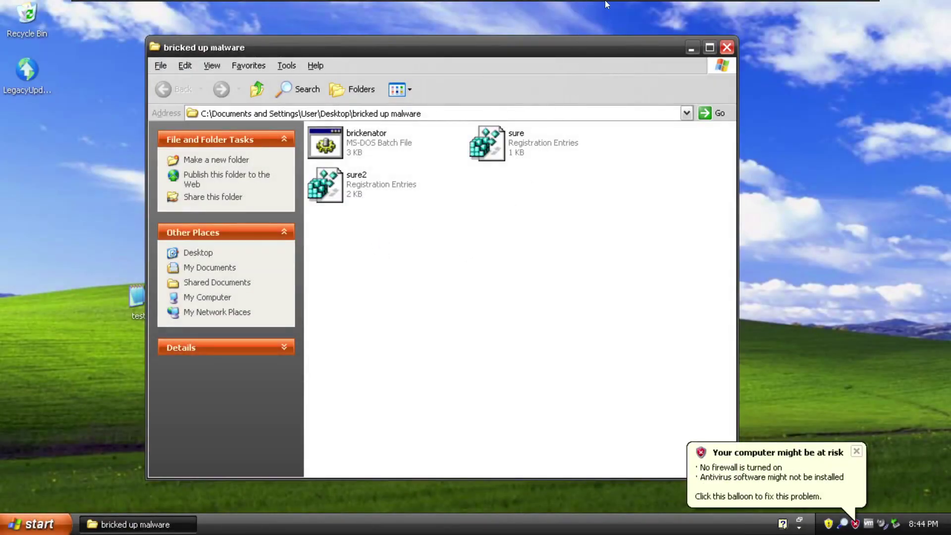
Step: Browse the Windows XP tab's Removable Devices > CD/DVD menu, then go up from the malware folder to Desktop
right_click(611, 7)
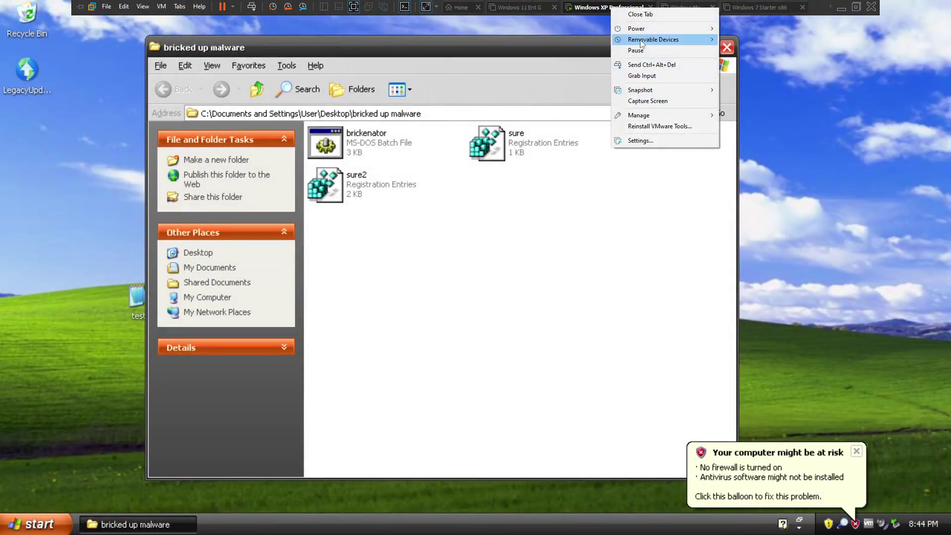
mouse_move(643, 39)
mouse_move(754, 42)
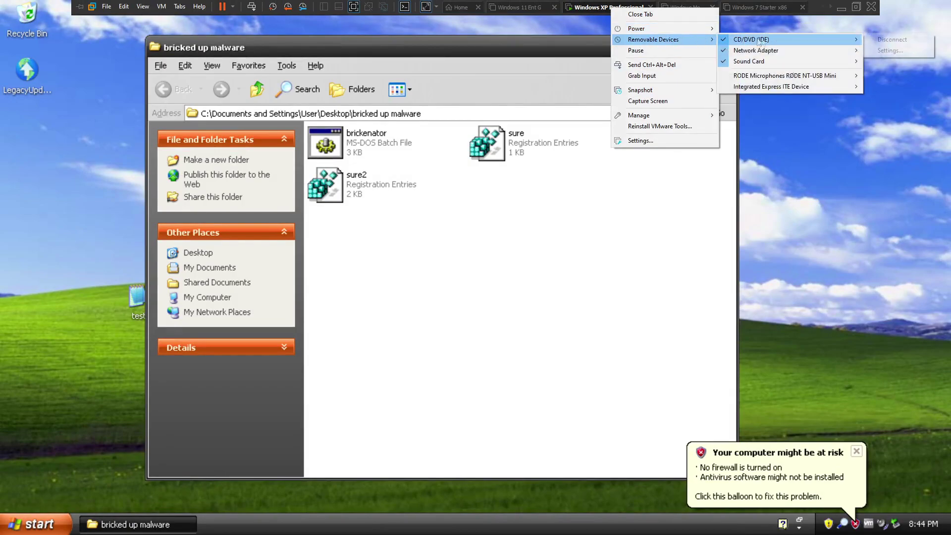
click(256, 89)
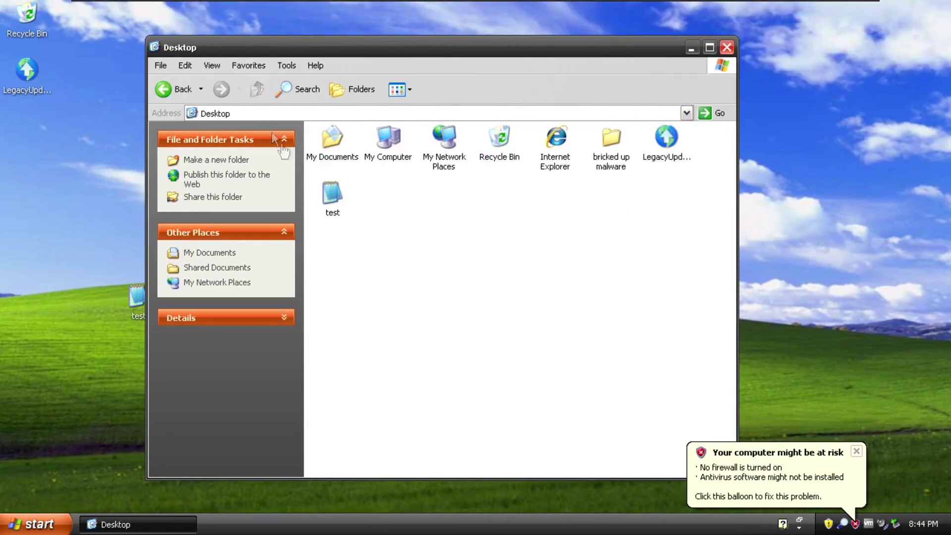
Step: Navigate through My Computer and Local Disk (C:) into the C:\WINDOWS\Fonts folder
double_click(388, 141)
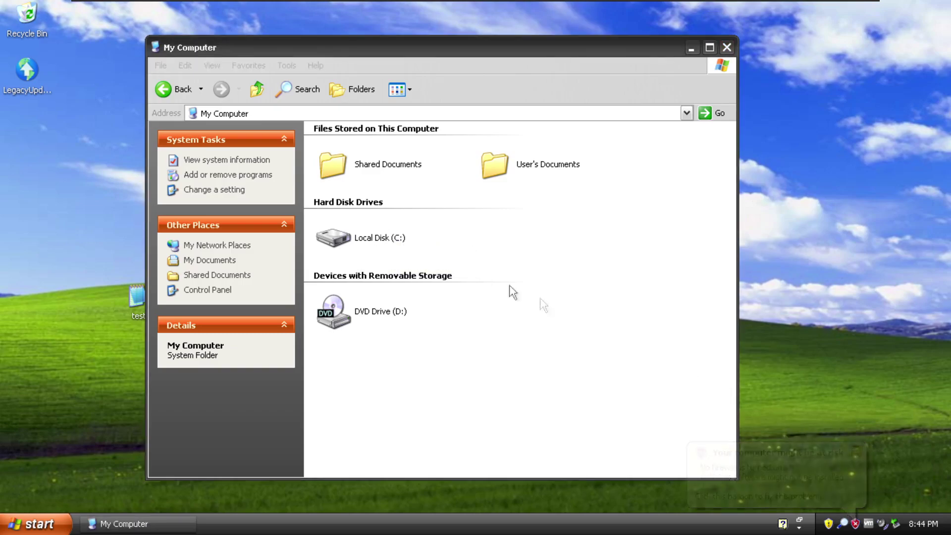
double_click(375, 242)
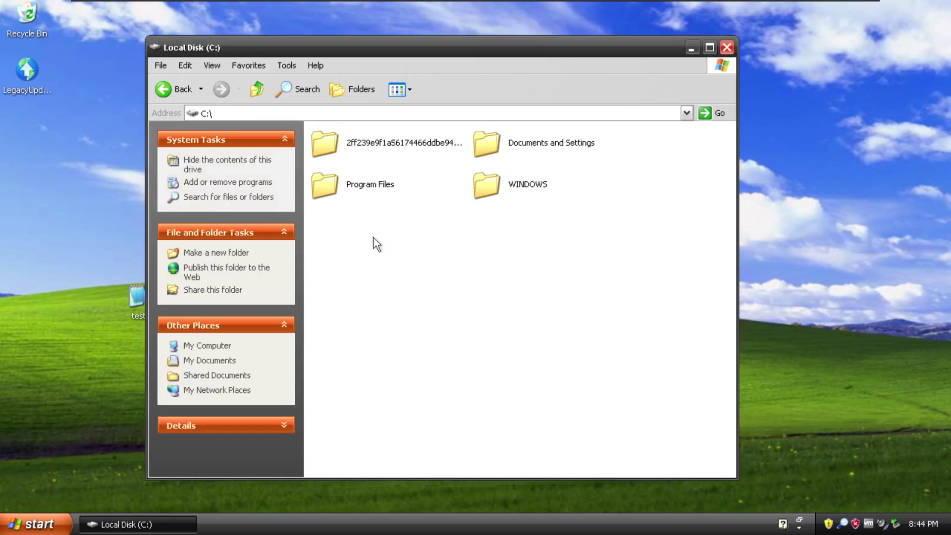
double_click(520, 187)
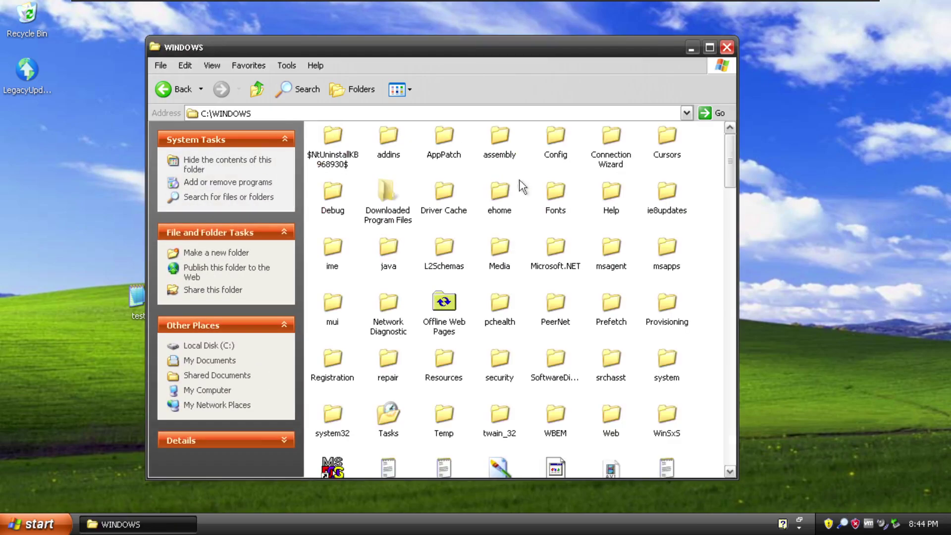
double_click(555, 190)
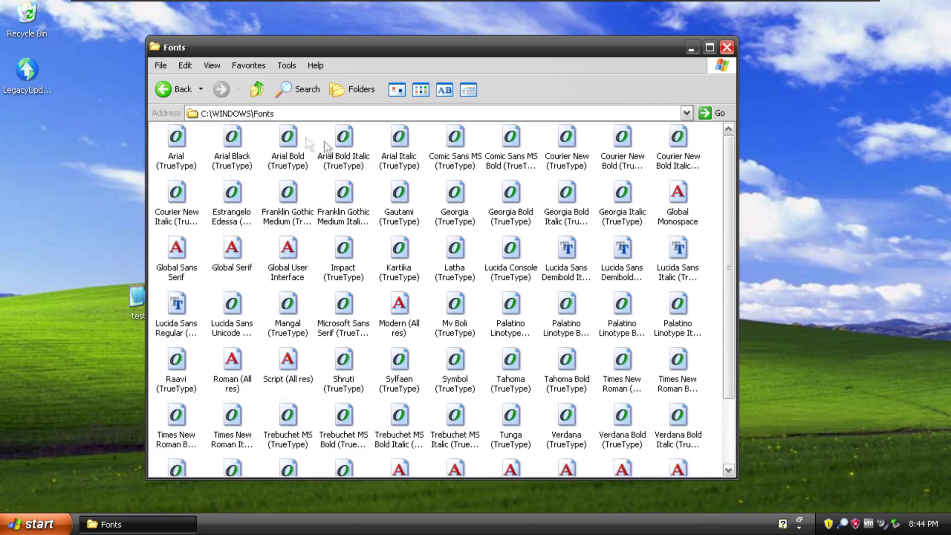
Step: Select every font in the Fonts folder with Ctrl+A and confirm deleting them all
click(162, 127)
scroll(426, 315, down, 2)
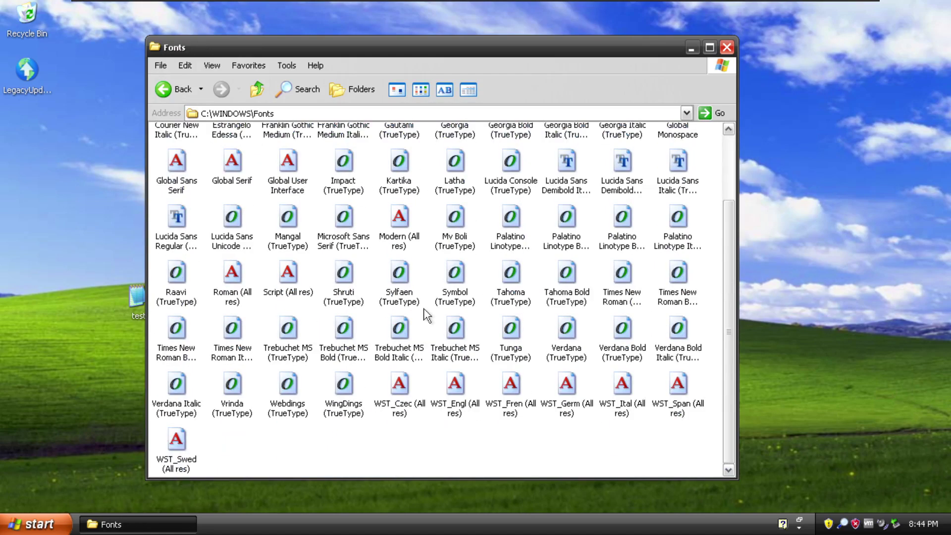
scroll(426, 316, up, 2)
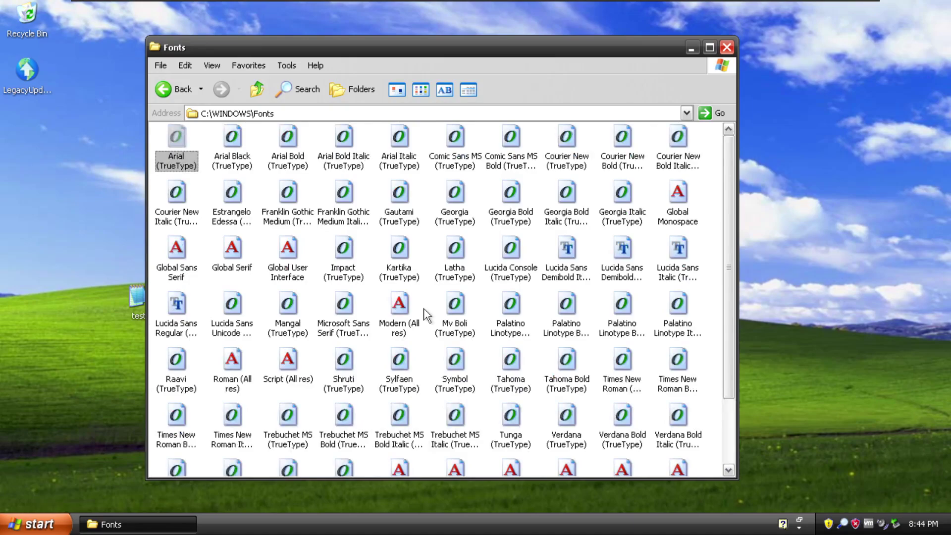
key(ctrl+a)
key(Delete)
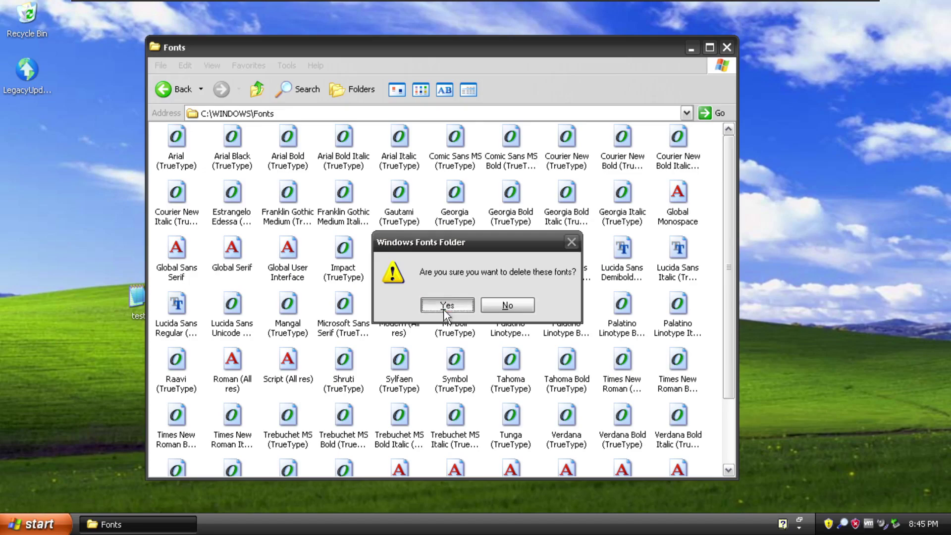
click(446, 305)
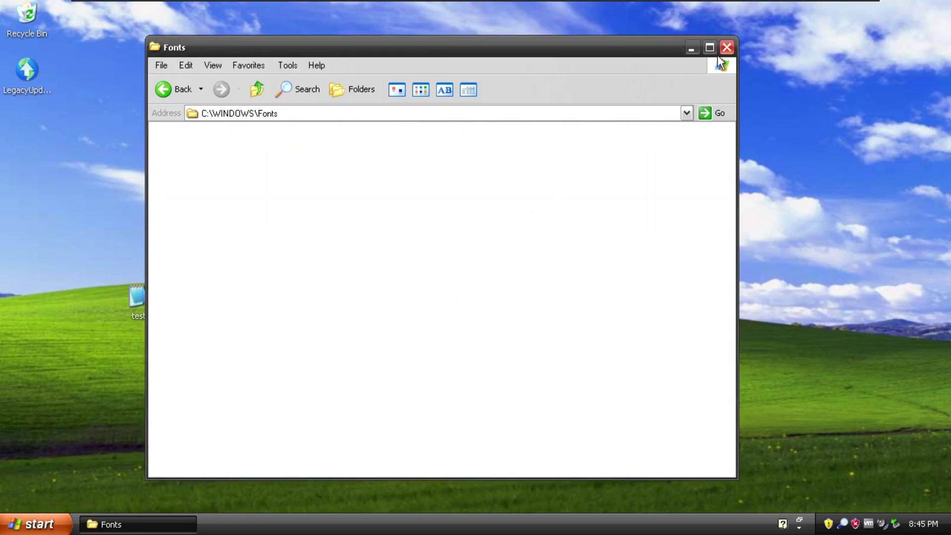
Step: Go up to the WINDOWS folder and view, then close, the About Windows version information
click(256, 89)
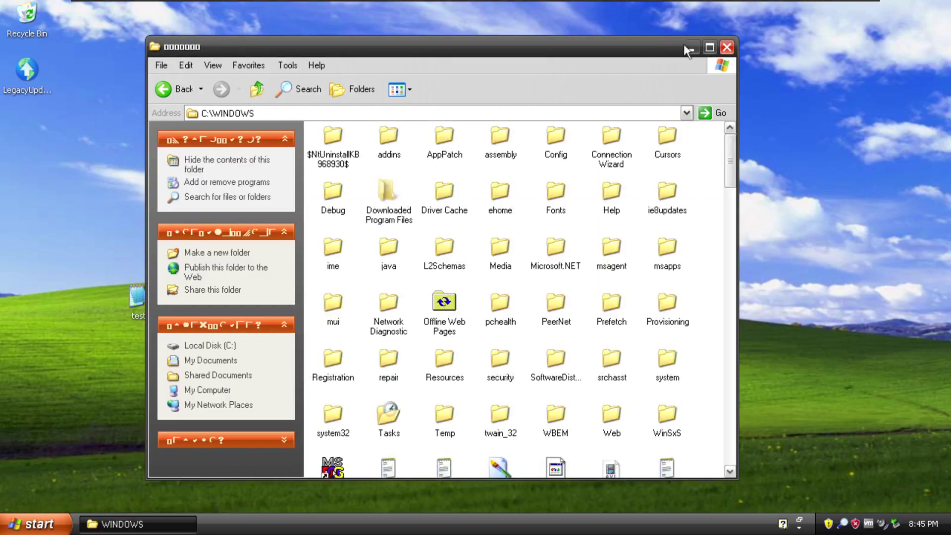
click(316, 65)
click(334, 115)
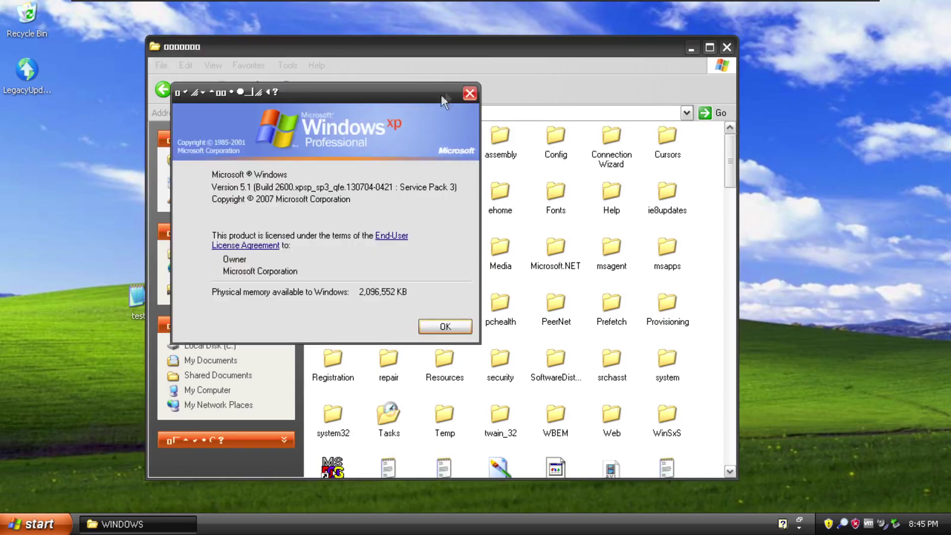
click(469, 93)
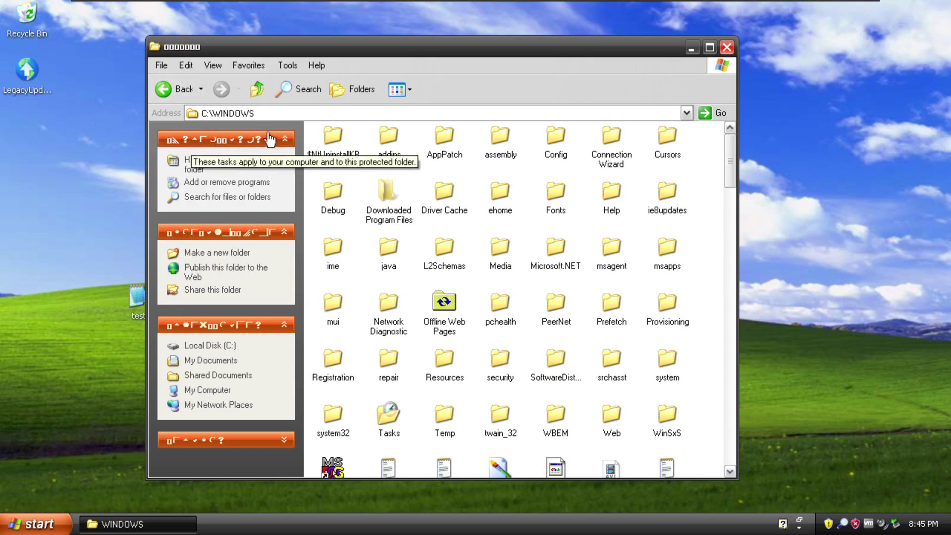
Step: Open and close Tools > Folder Options, then close the Explorer window
click(287, 64)
click(311, 124)
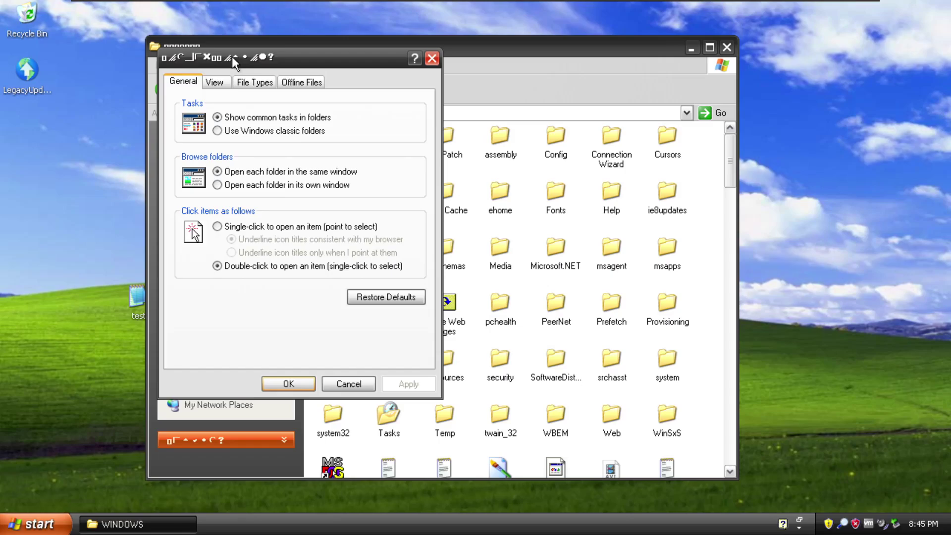
click(431, 57)
click(726, 49)
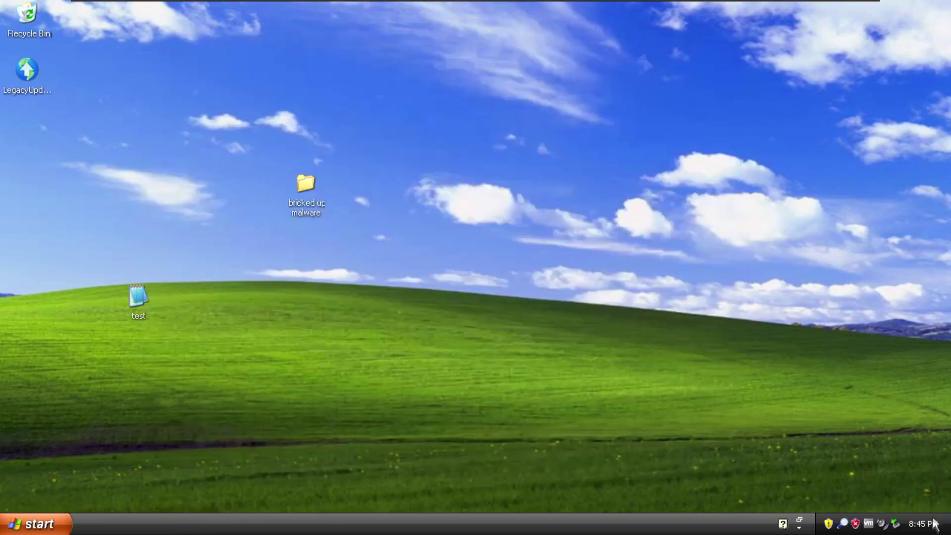
right_click(592, 527)
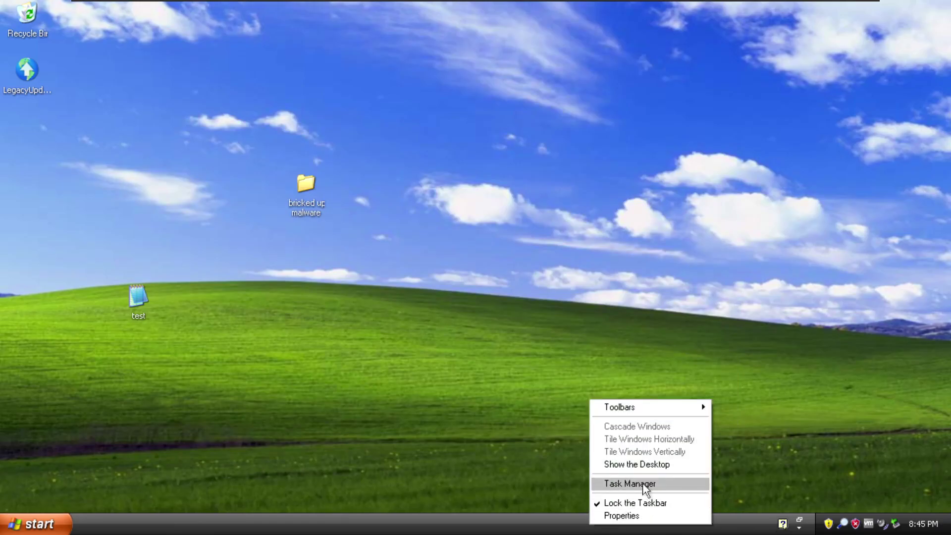
click(613, 482)
drag(189, 24, 332, 73)
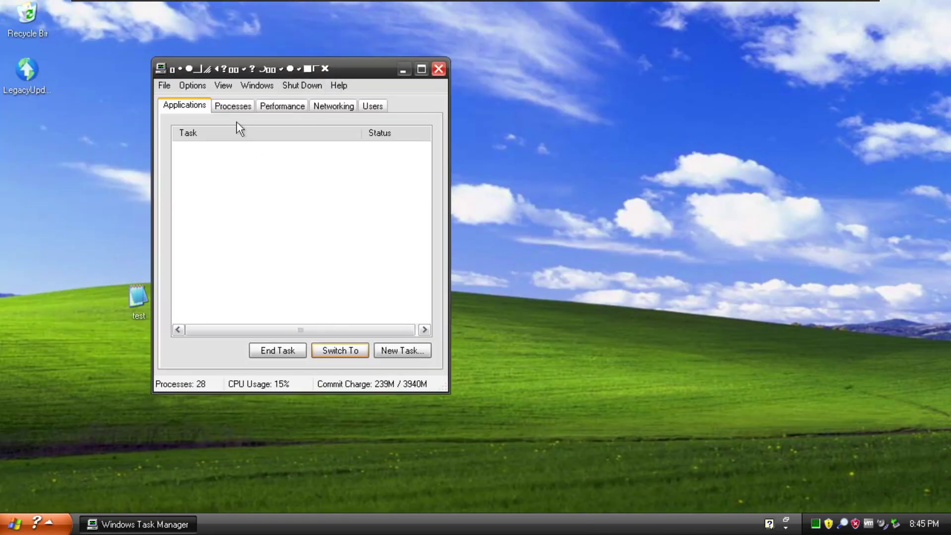
click(232, 106)
click(271, 107)
click(340, 106)
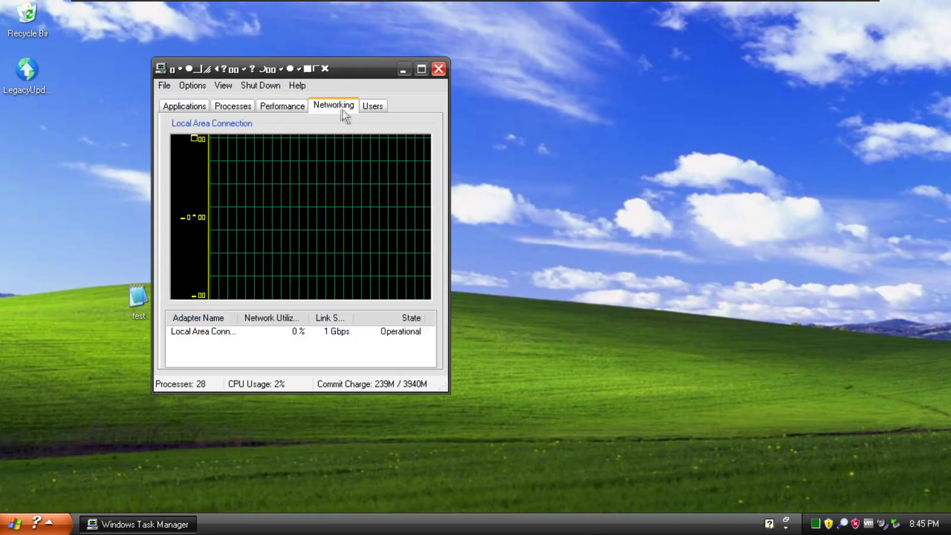
click(277, 105)
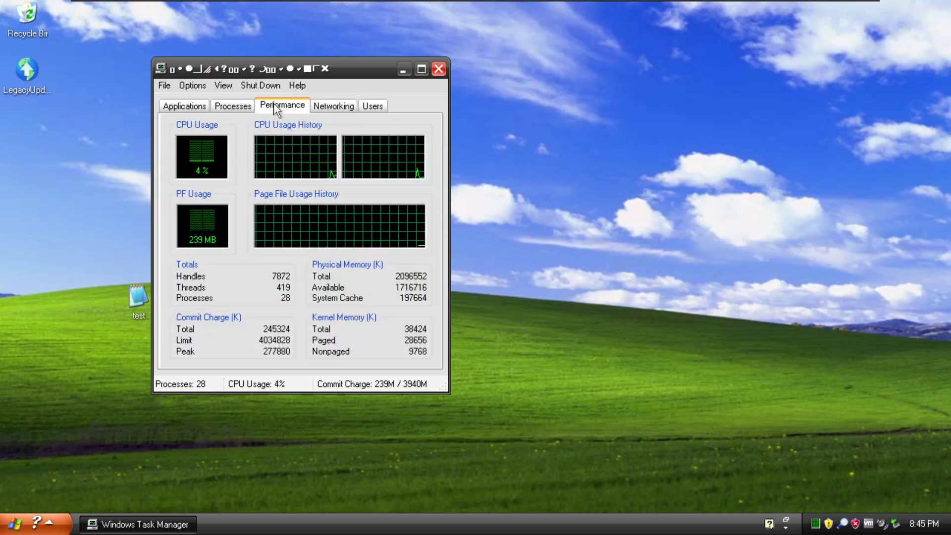
click(338, 106)
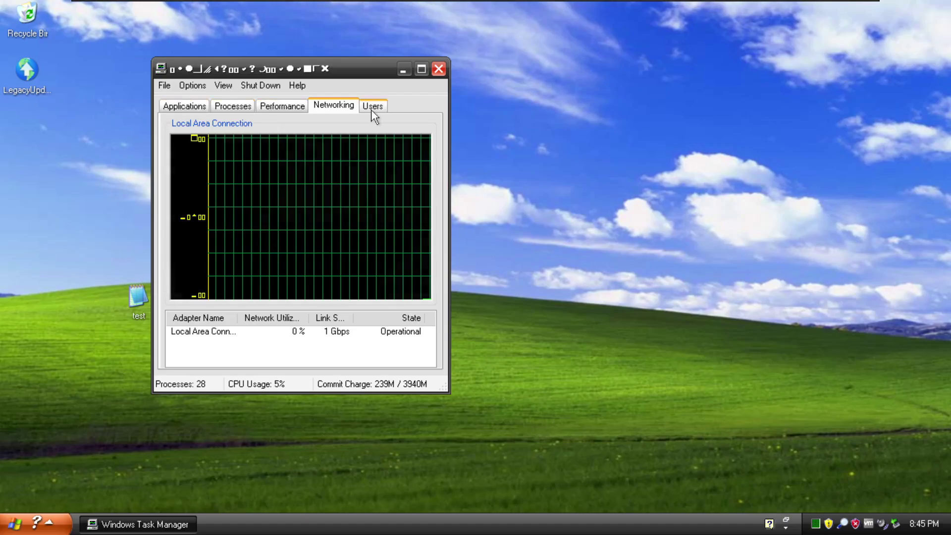
click(371, 108)
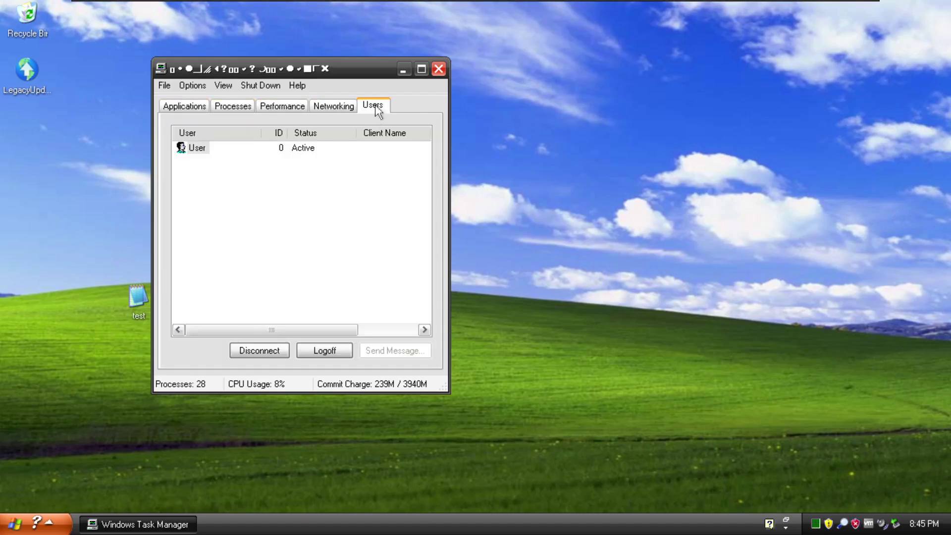
click(435, 71)
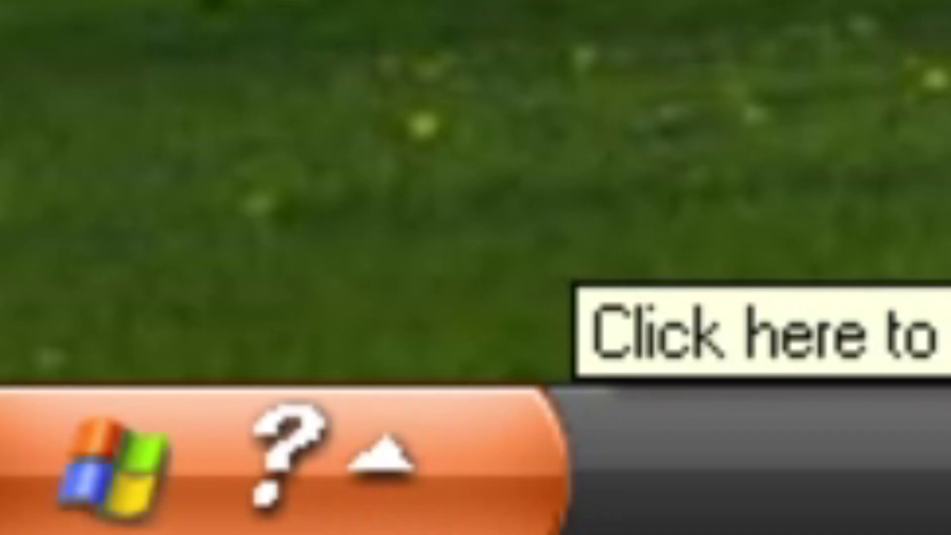
Step: Restart Windows XP via Start > Turn Off Computer > Restart
click(277, 510)
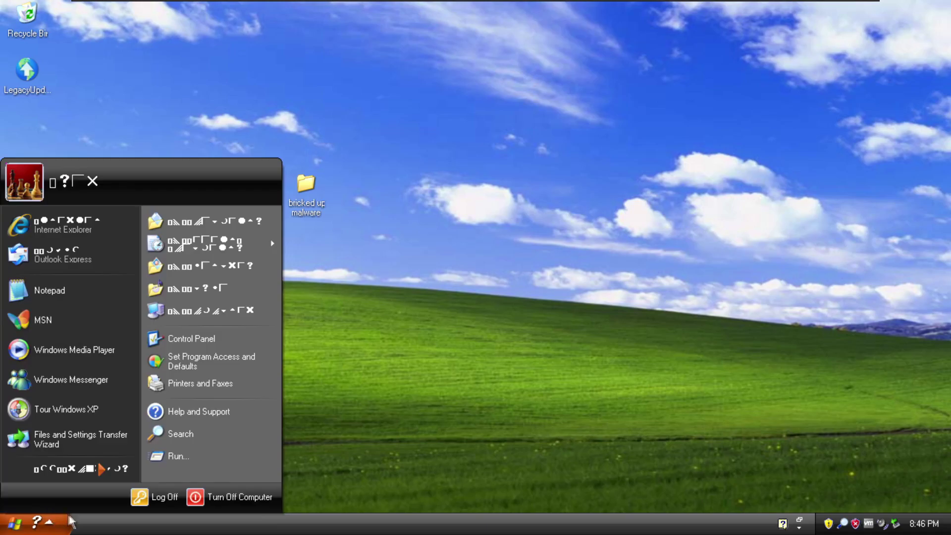
click(257, 500)
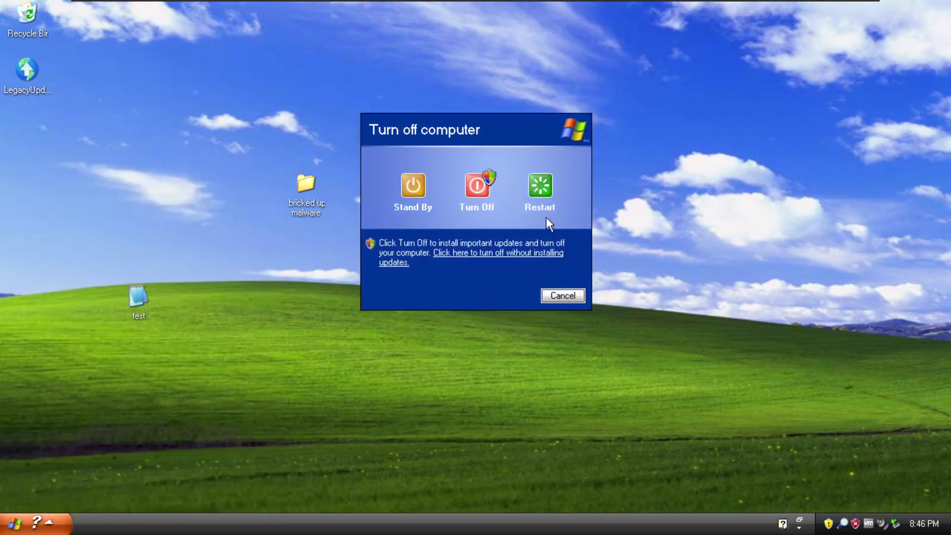
click(548, 187)
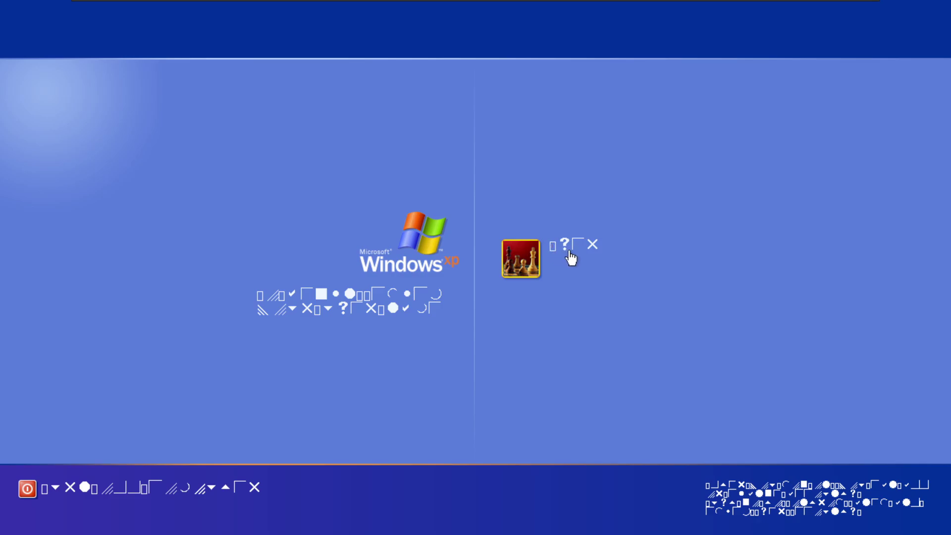
Step: Log in by selecting the user account tile on the garbled Welcome screen
click(527, 261)
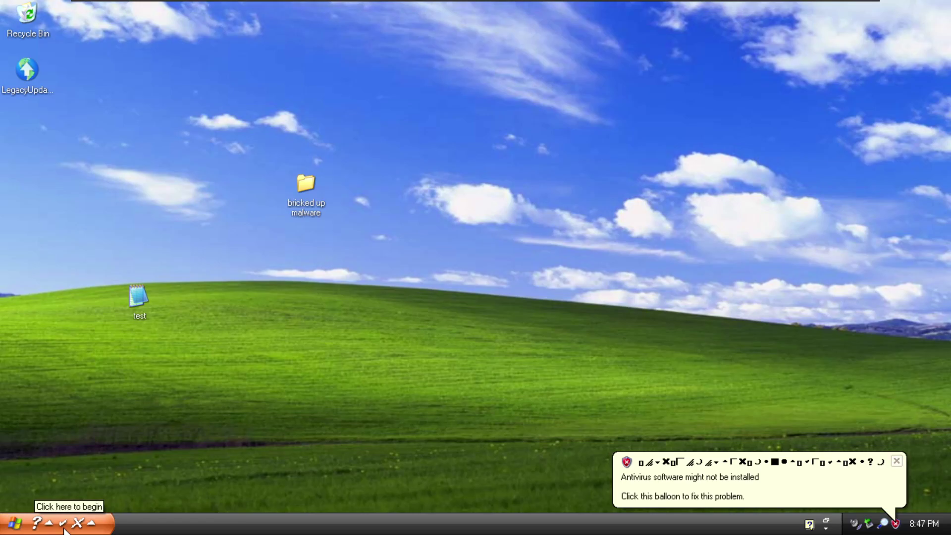
Step: From the Start menu, begin Log Off, cancel it in the Log Off Windows dialog, and reopen Start
click(98, 529)
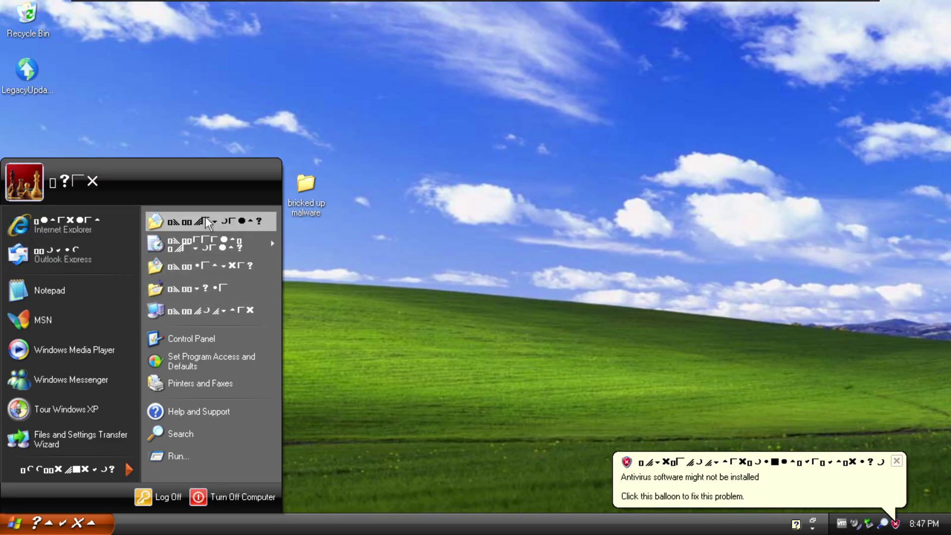
click(91, 471)
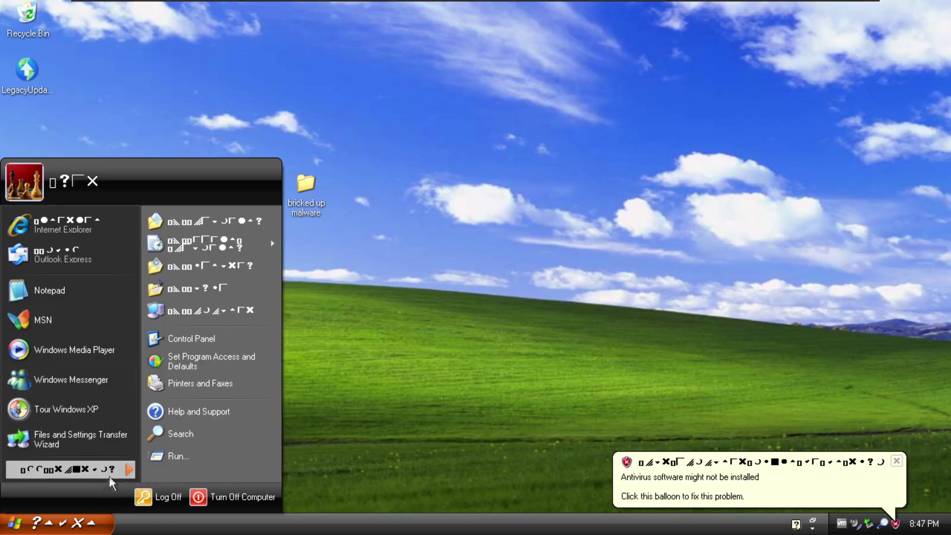
click(144, 497)
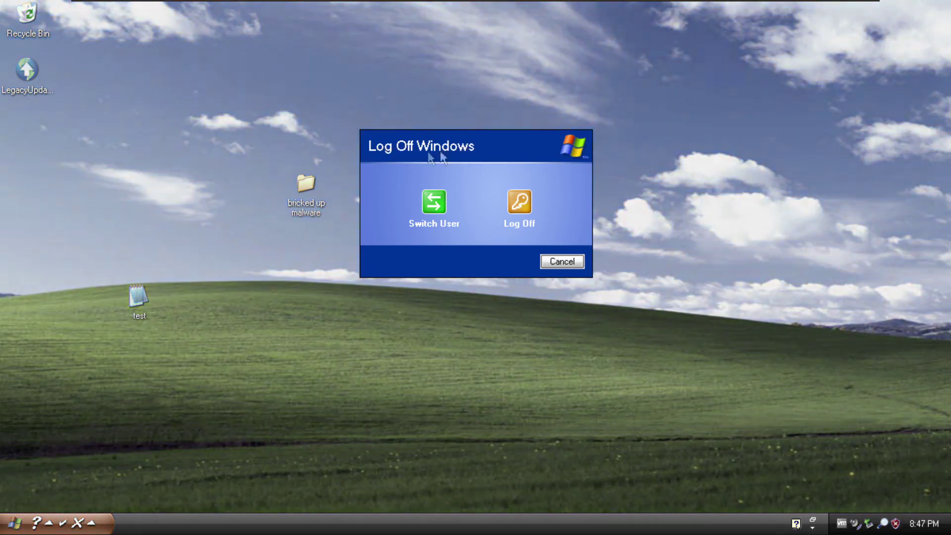
click(561, 260)
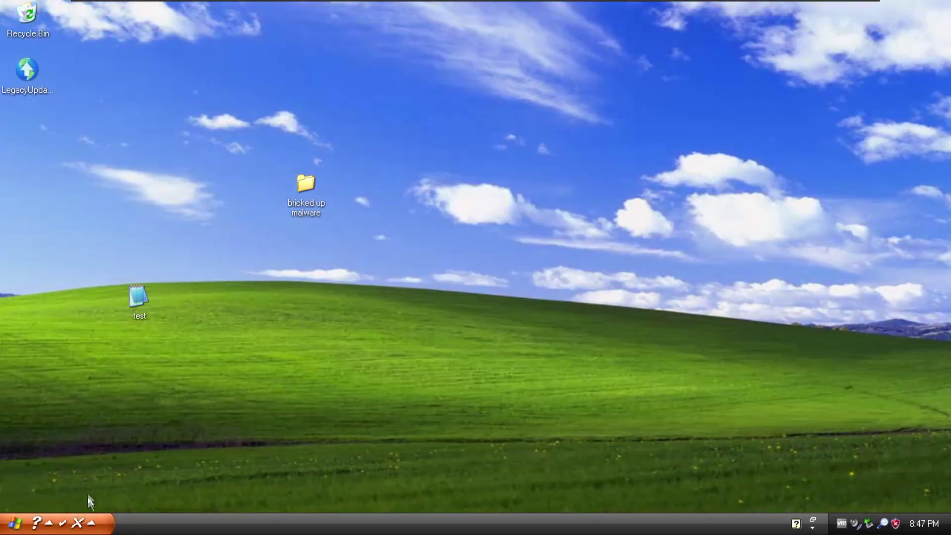
click(87, 521)
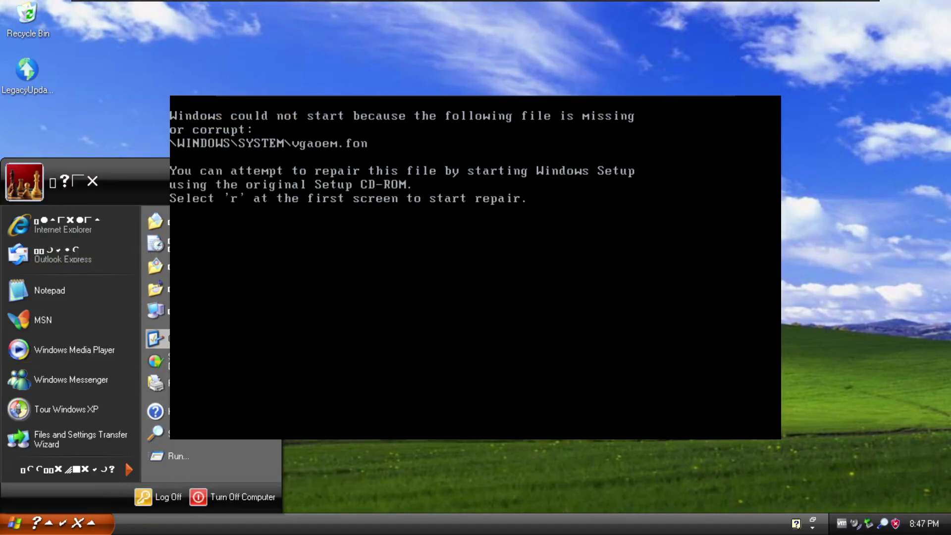
Step: Open Control Panel > User Accounts, pick the administrator account, and nudge its window slightly left
click(164, 339)
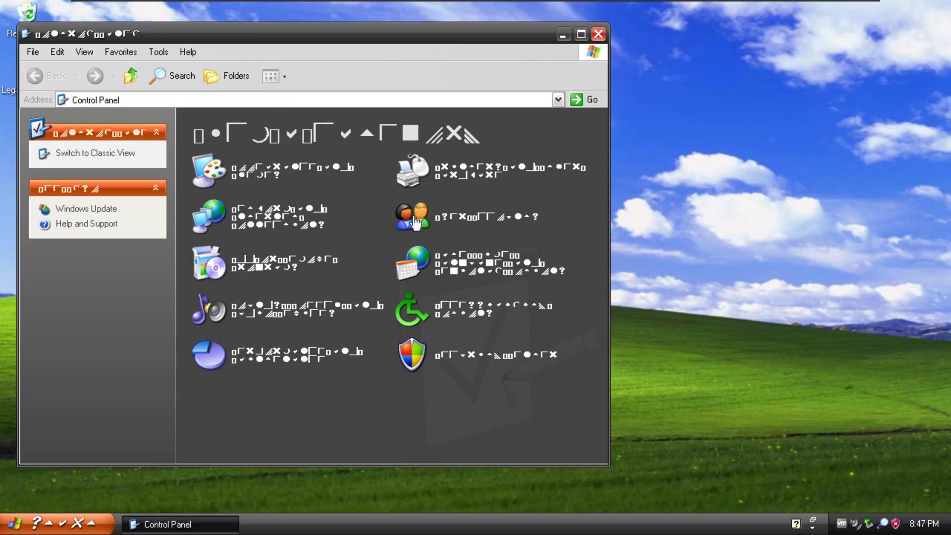
click(448, 224)
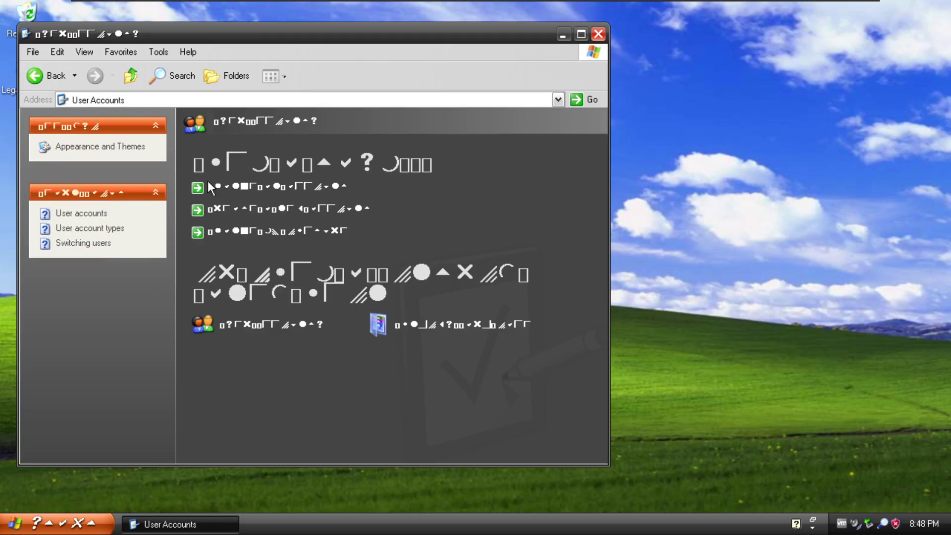
click(286, 192)
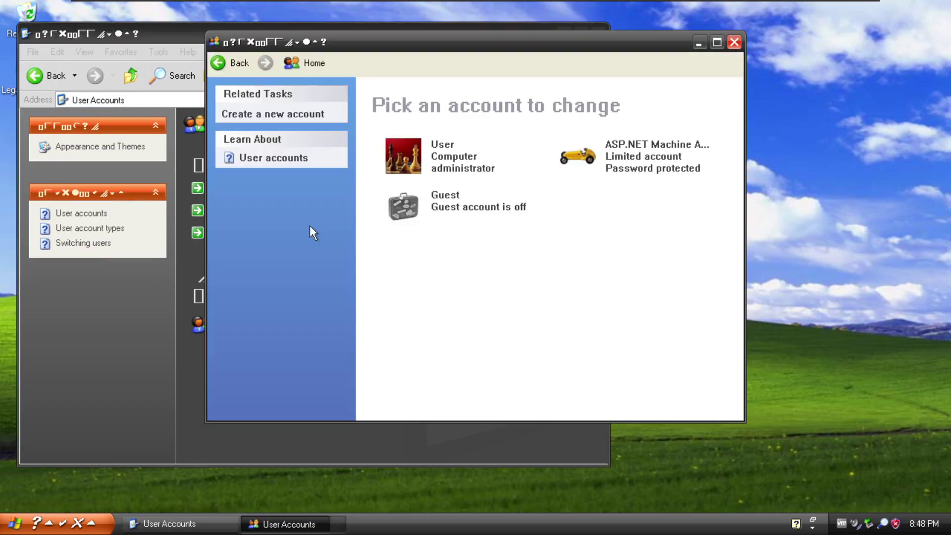
click(452, 159)
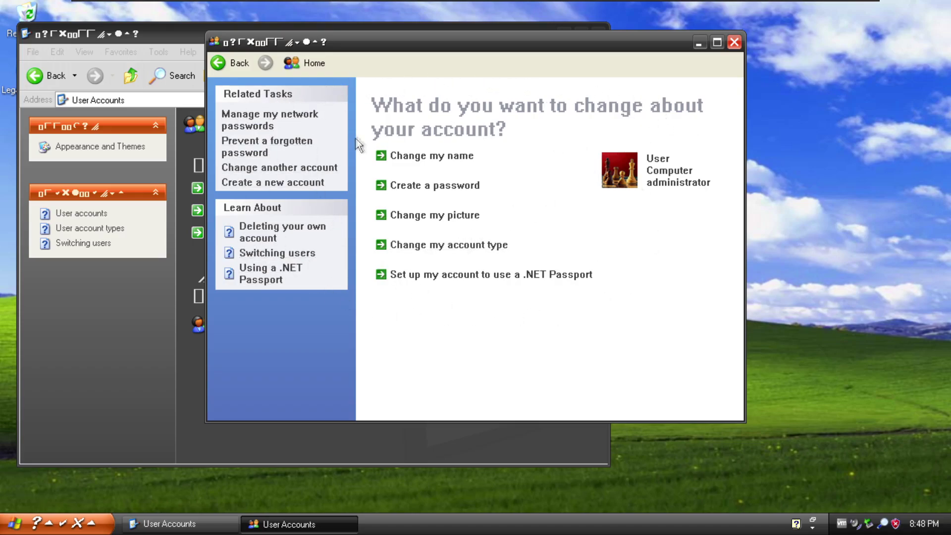
drag(446, 40, 426, 47)
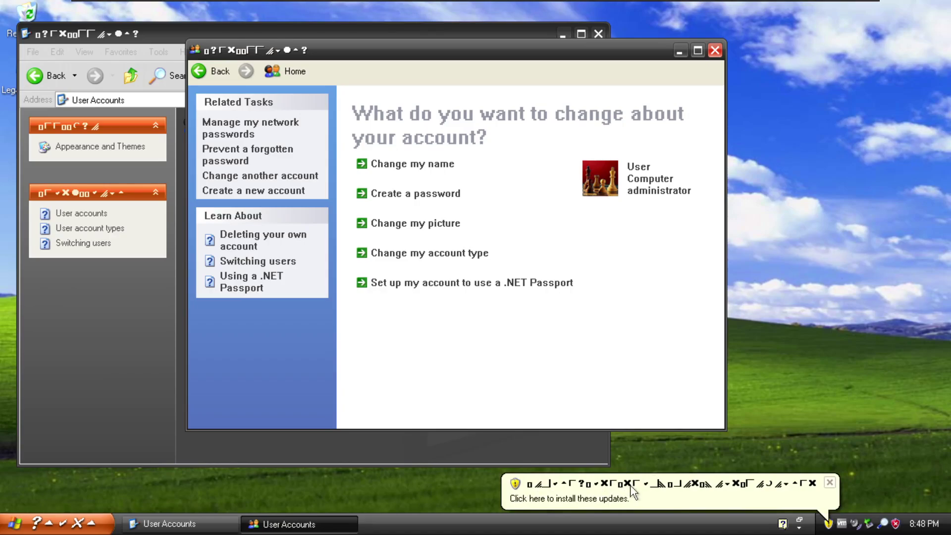
Step: Dismiss the updates dialog, then try changing the account picture, browsing Sample Pictures before cancelling
click(795, 489)
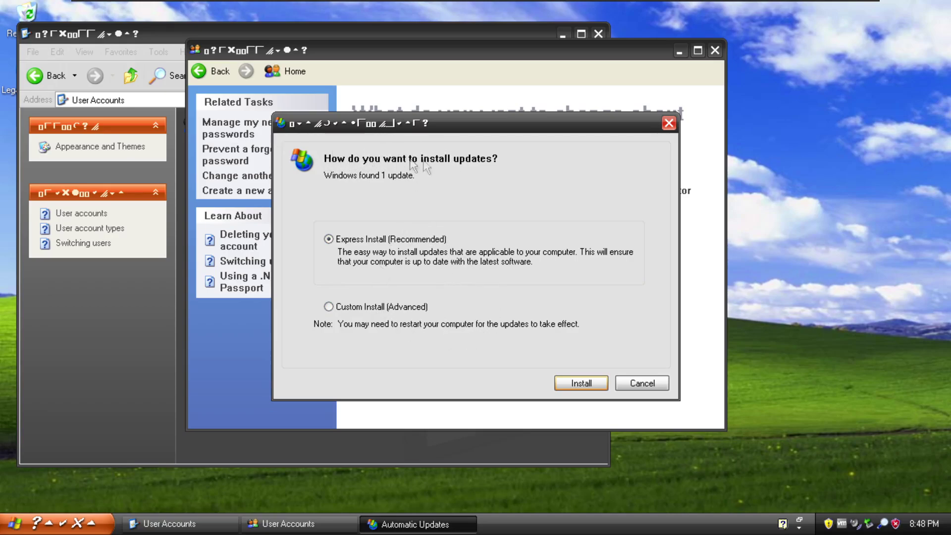
click(669, 123)
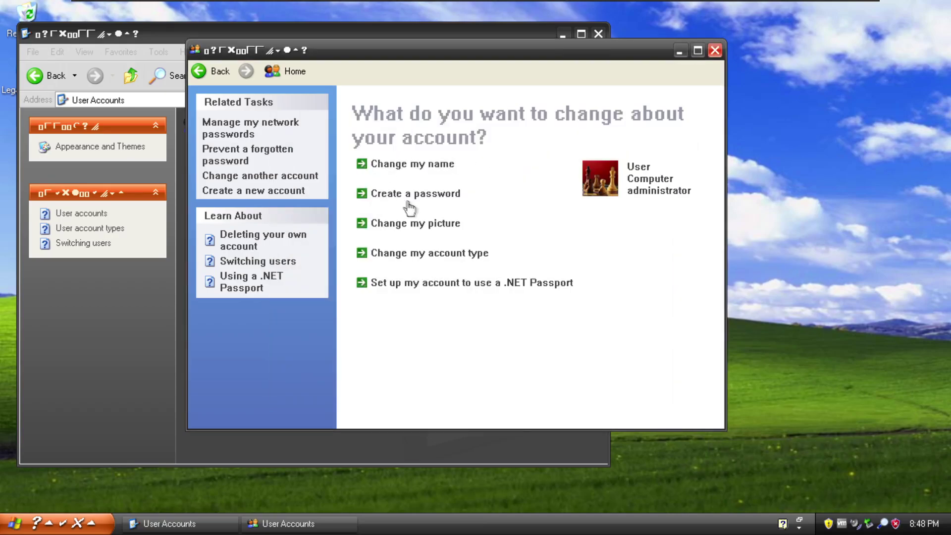
click(411, 224)
click(431, 275)
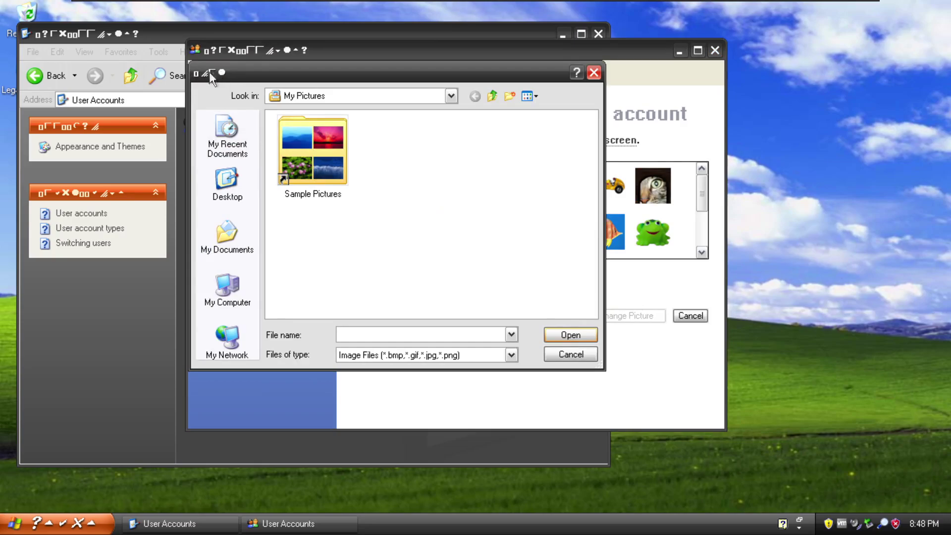
double_click(305, 138)
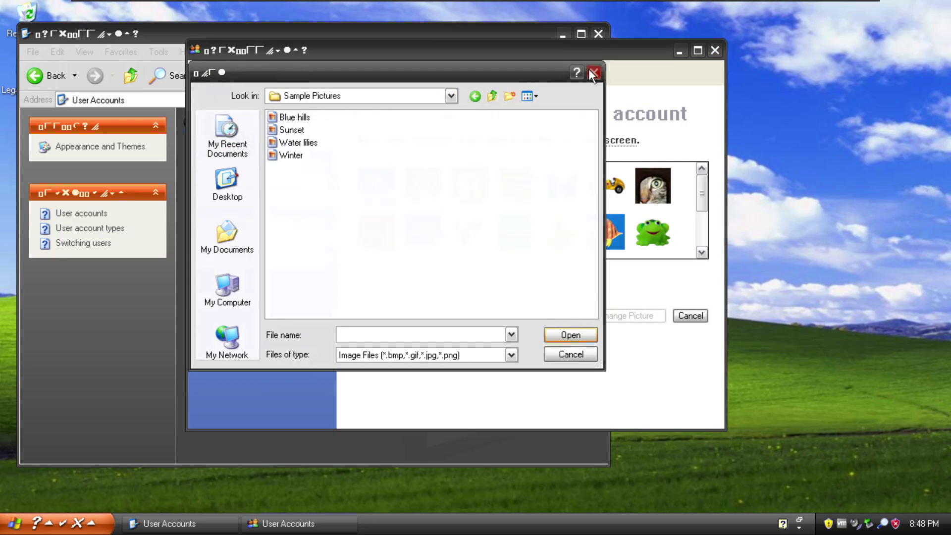
click(593, 73)
click(715, 50)
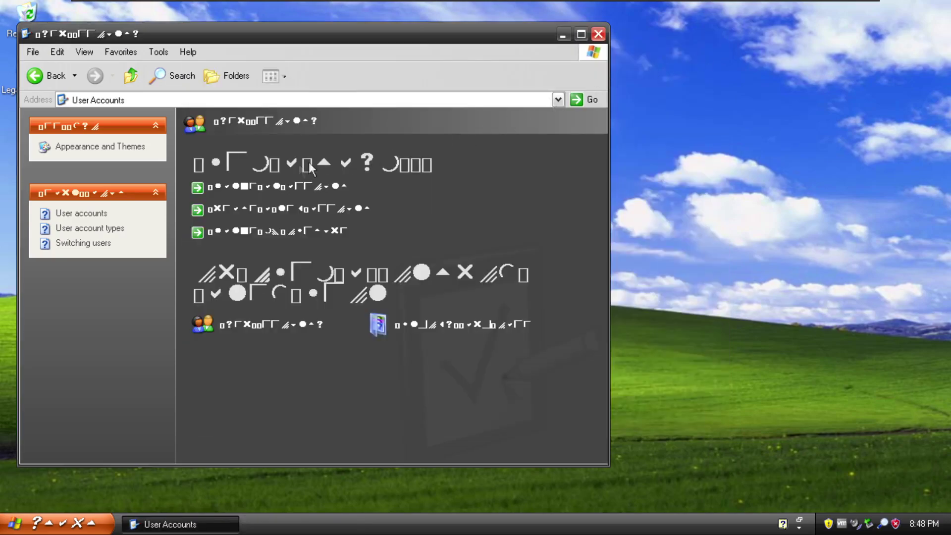
Step: Reopen and close picture selection, then open the User accounts and User account types help topics
click(259, 233)
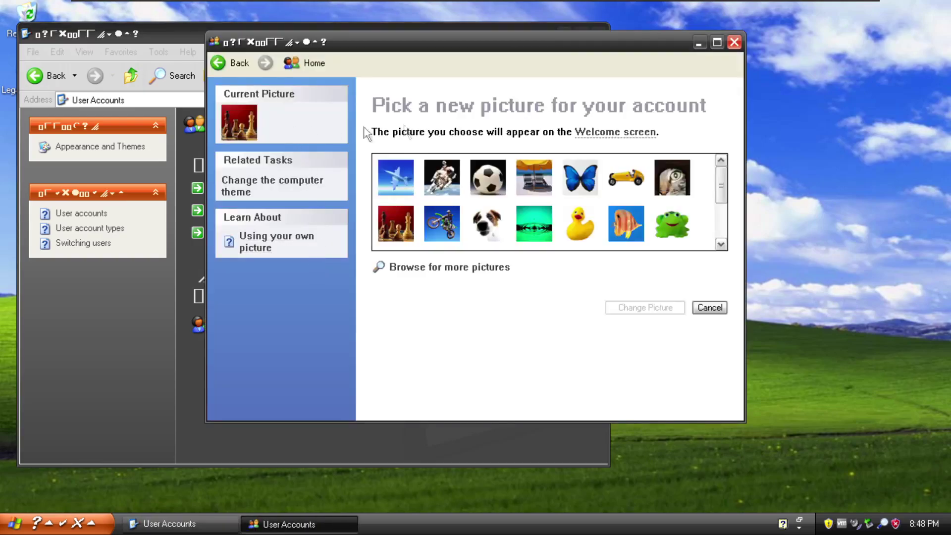
click(735, 43)
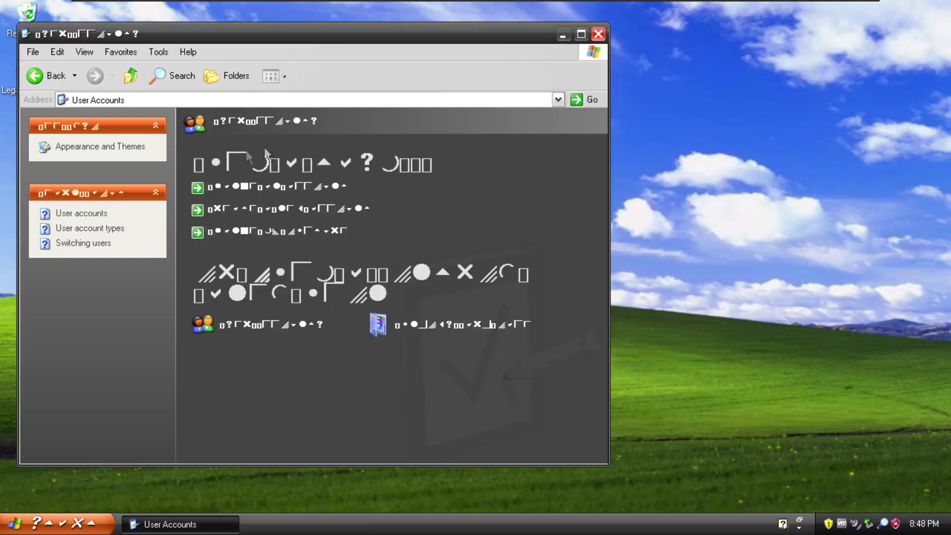
click(73, 216)
click(80, 228)
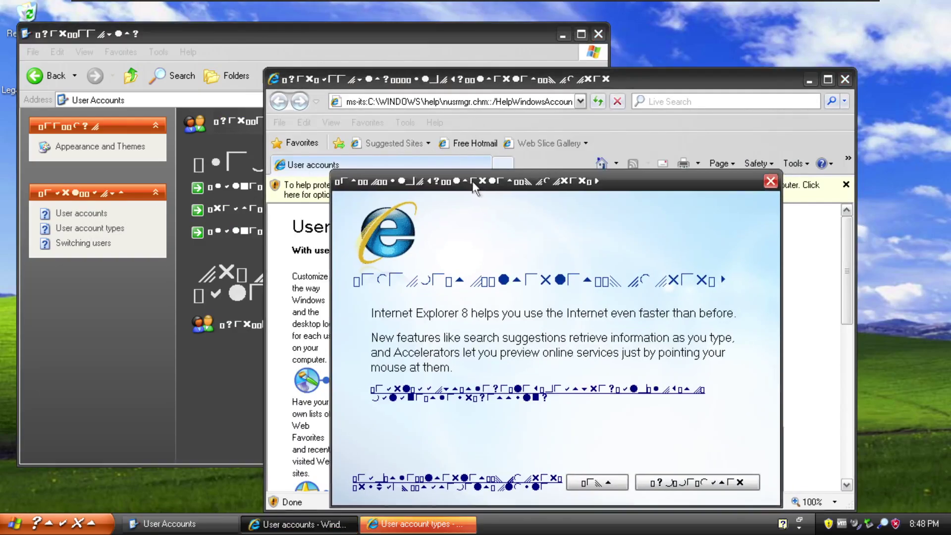
Step: Dismiss the IE8 welcome dialog, maximize the help window, and allow its blocked ActiveX content
drag(471, 185, 299, 41)
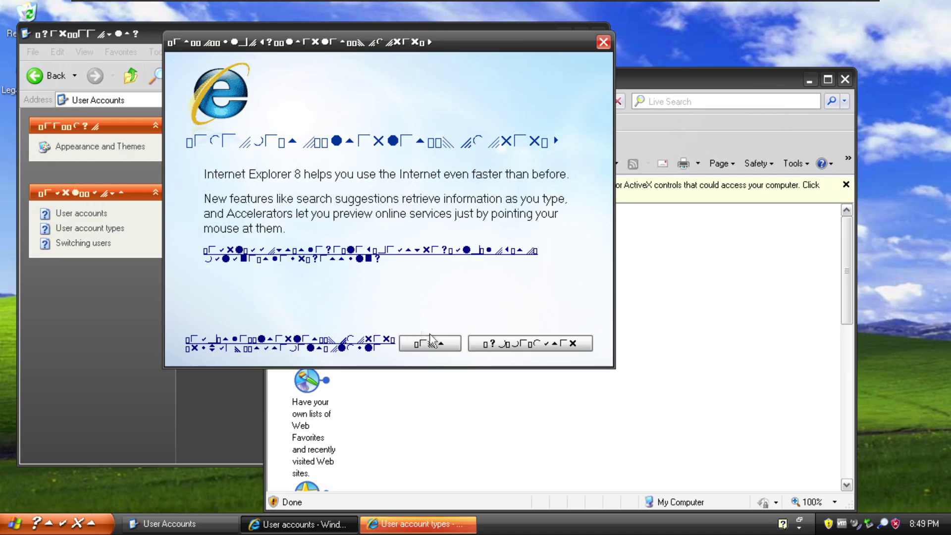
click(555, 344)
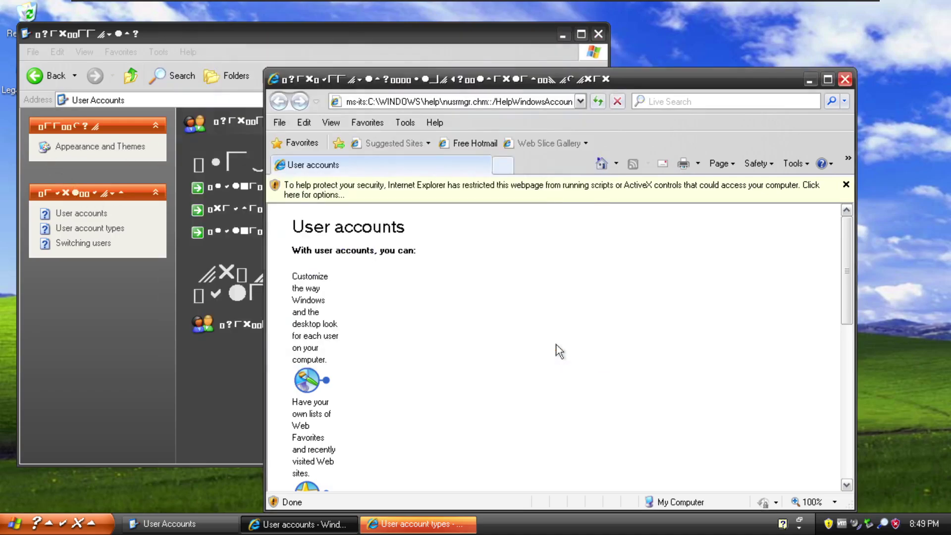
drag(500, 78, 376, 19)
double_click(375, 19)
click(135, 115)
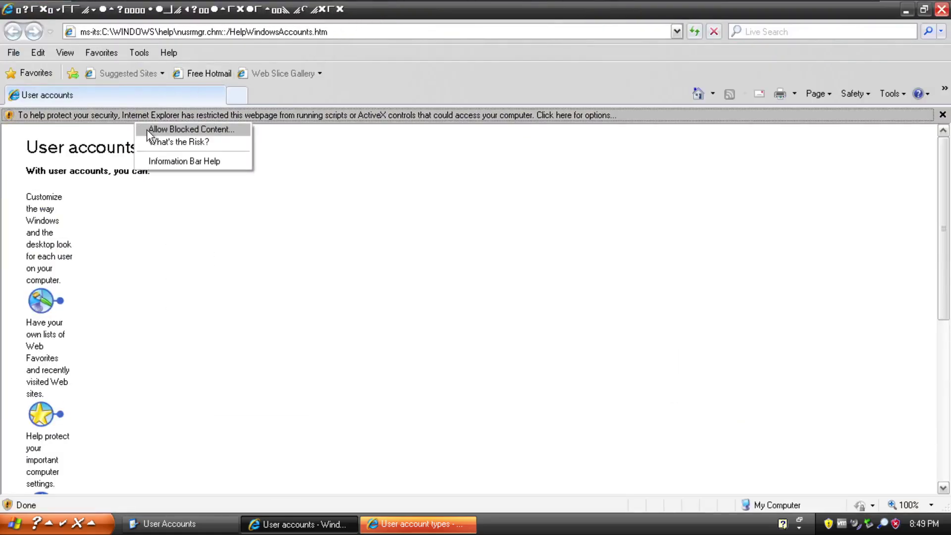
click(146, 129)
click(456, 313)
click(496, 289)
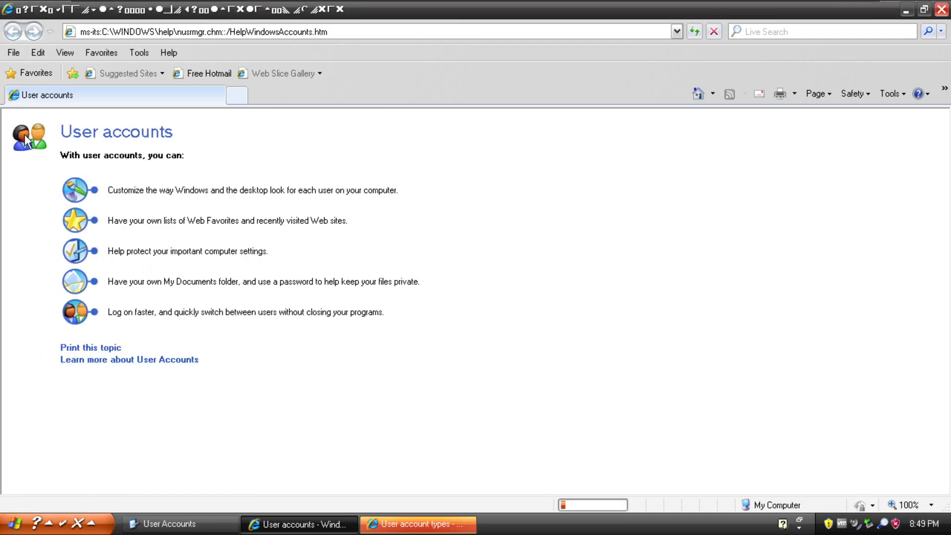
Step: View About Internet Explorer, close the User accounts help window, and shift User Accounts right
click(896, 93)
click(922, 94)
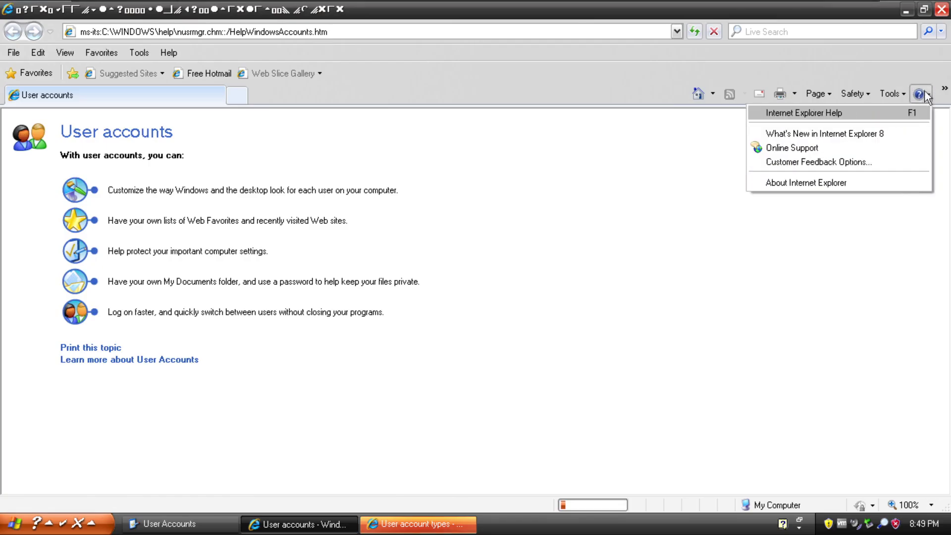
click(899, 183)
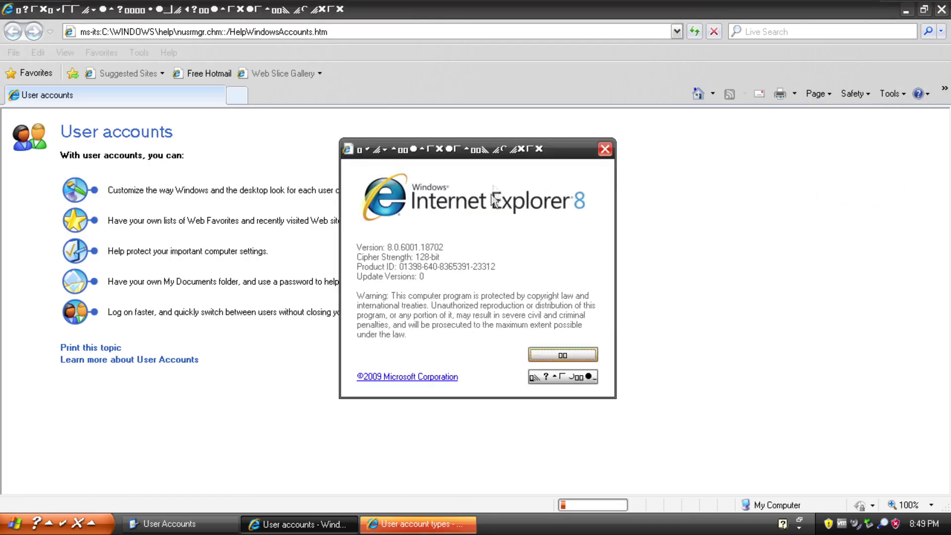
click(545, 355)
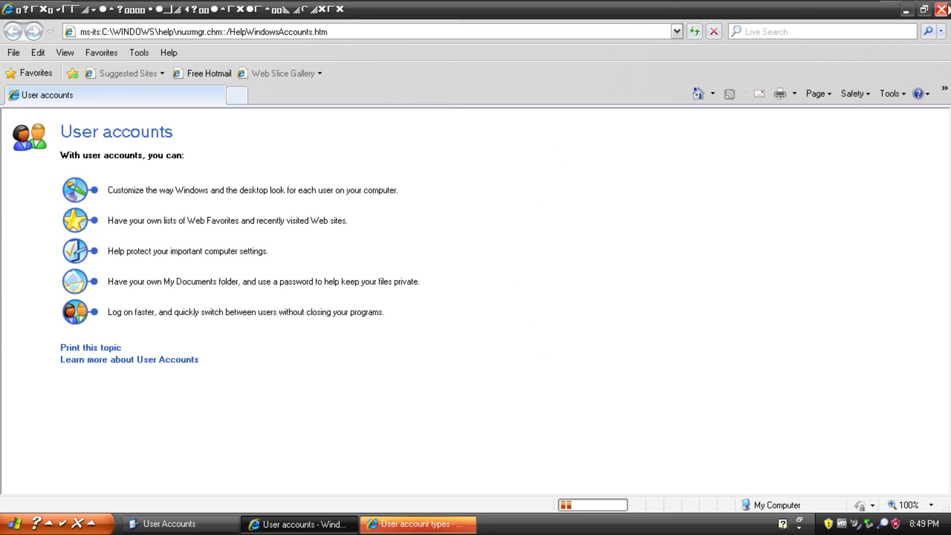
click(942, 9)
drag(319, 43, 362, 46)
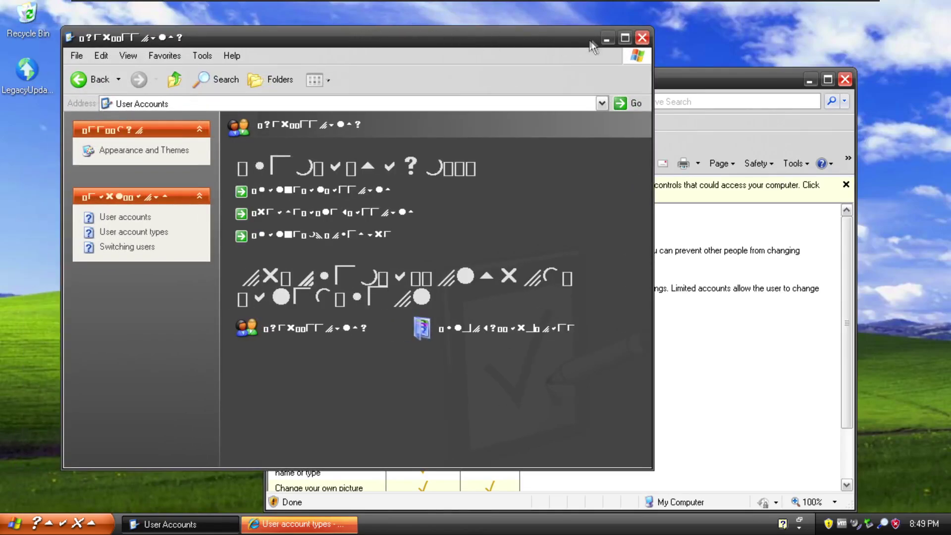
Step: Close the User Accounts and User account types help windows, then open the garbled Start menu
click(641, 37)
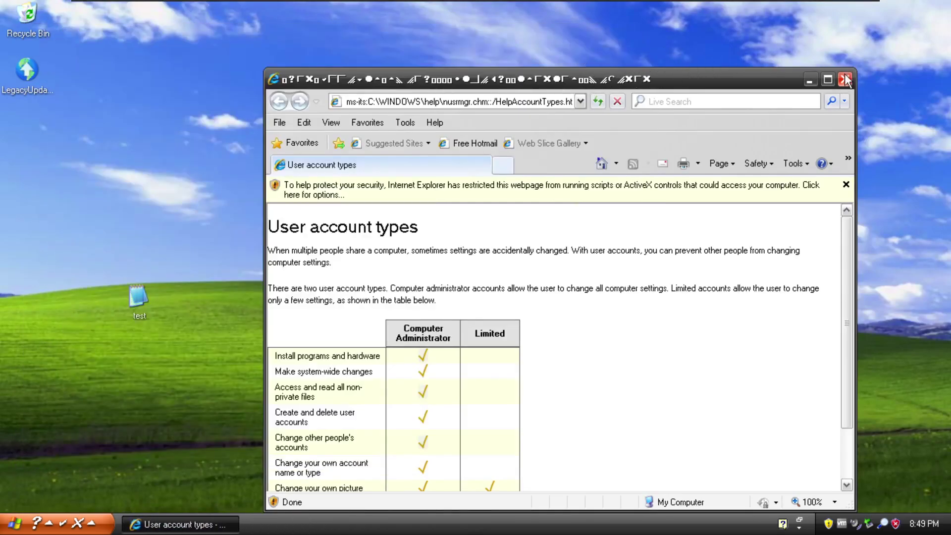
click(845, 81)
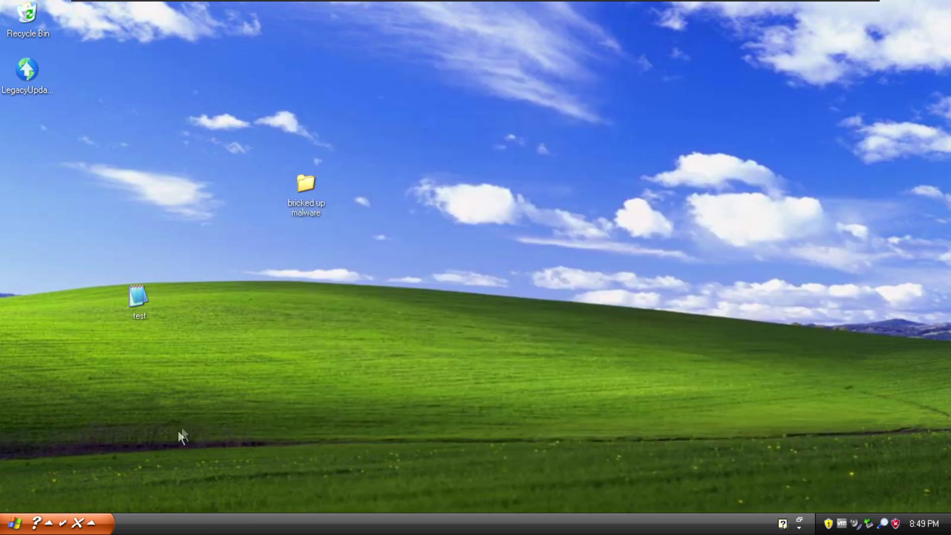
click(97, 523)
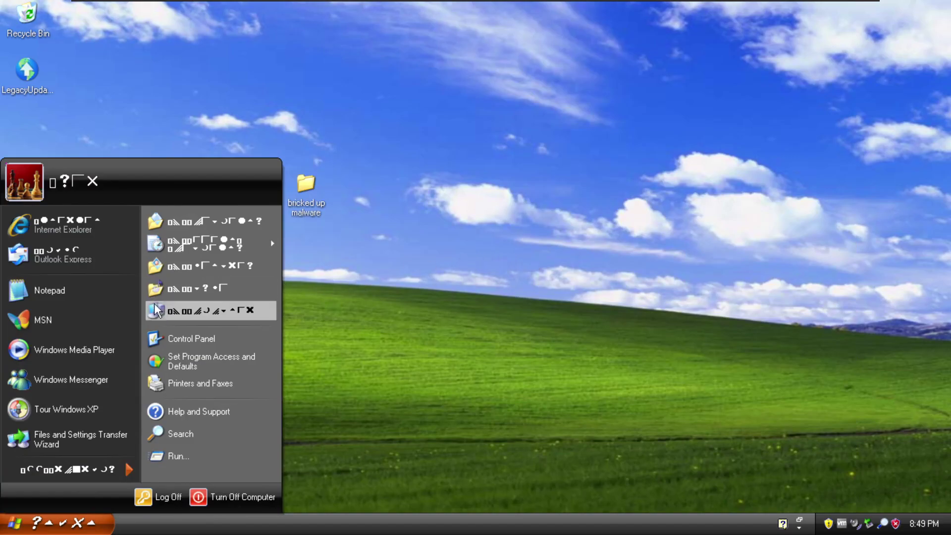
Step: Open a blank Notepad note, bring up and cancel its Print dialog, then close Notepad
click(110, 302)
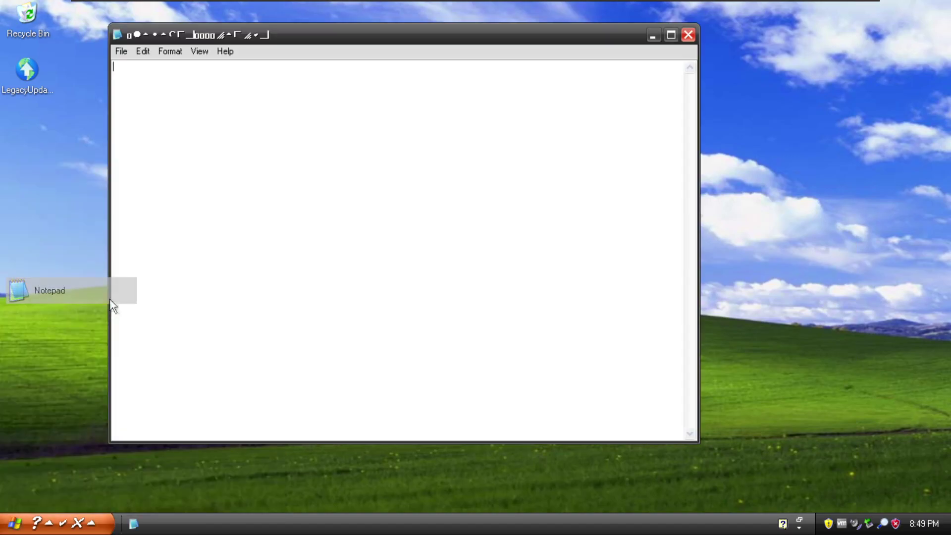
click(121, 51)
click(139, 136)
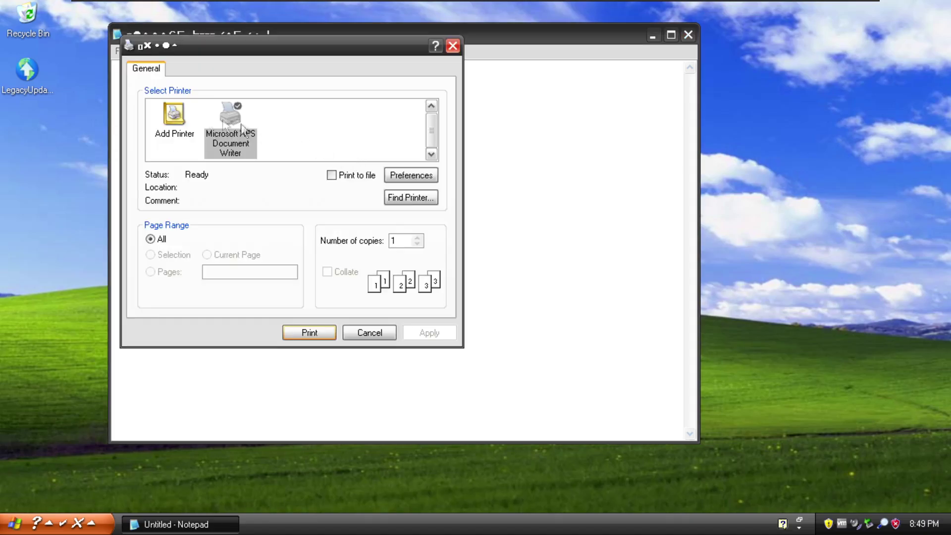
click(454, 44)
click(689, 35)
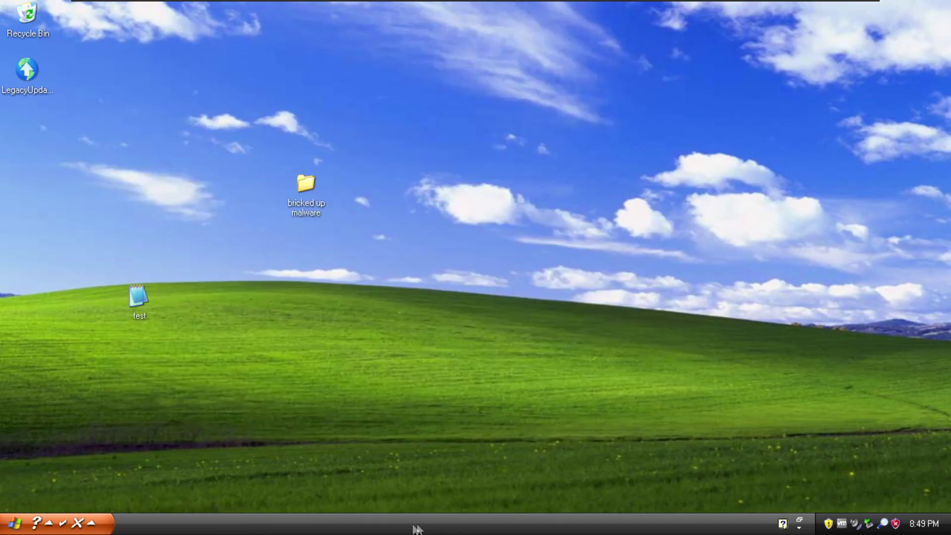
right_click(418, 527)
click(424, 485)
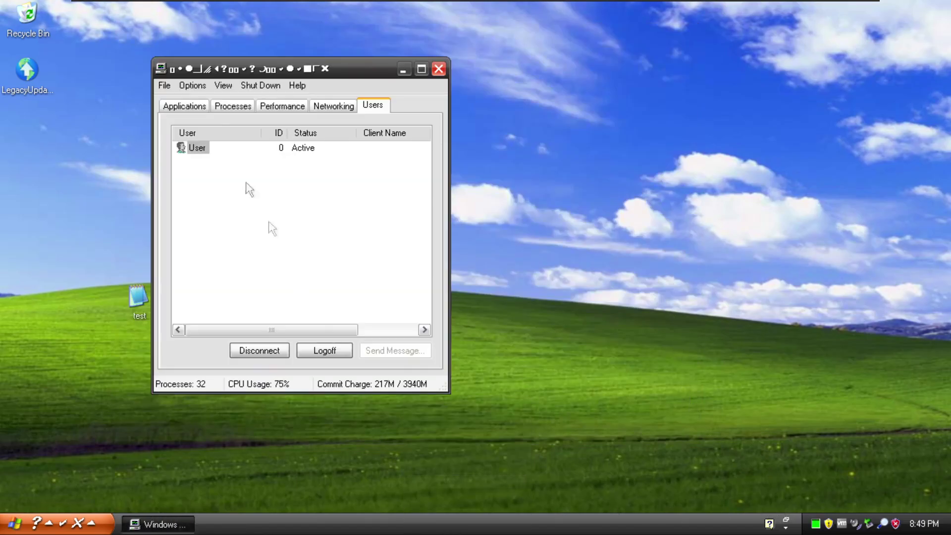
click(204, 108)
click(220, 106)
click(261, 106)
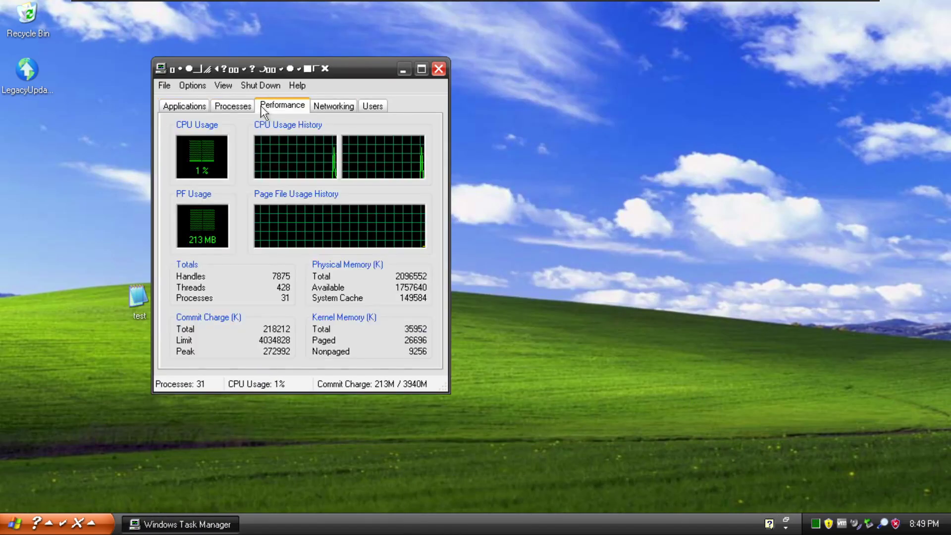
click(319, 107)
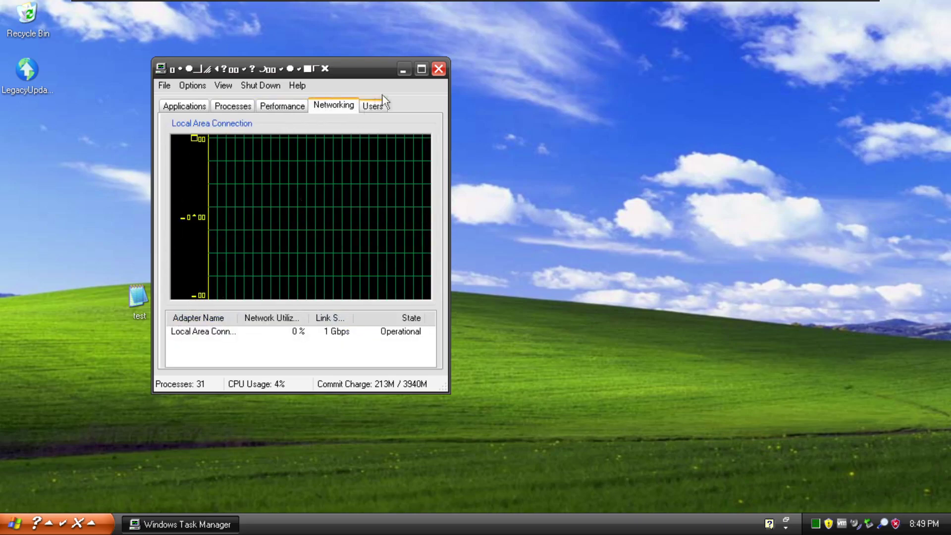
click(261, 85)
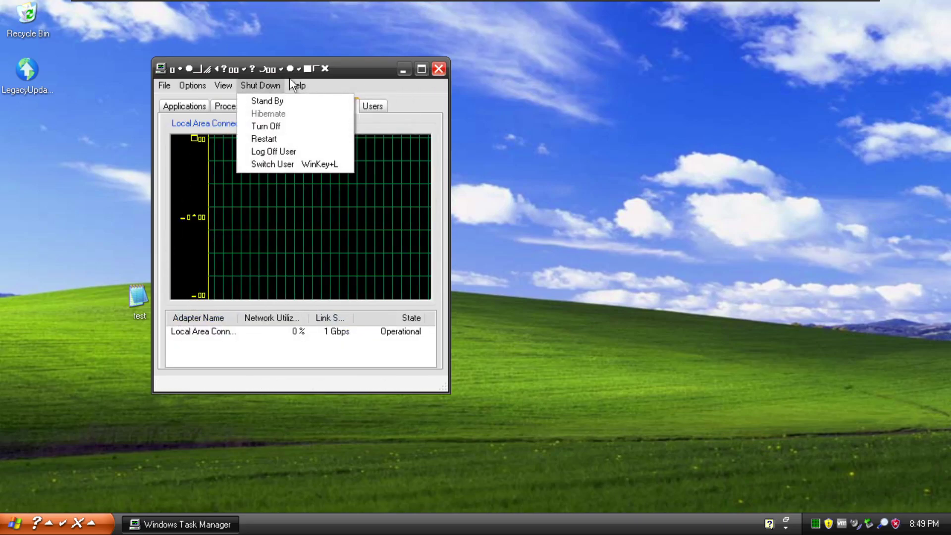
mouse_move(297, 85)
click(309, 121)
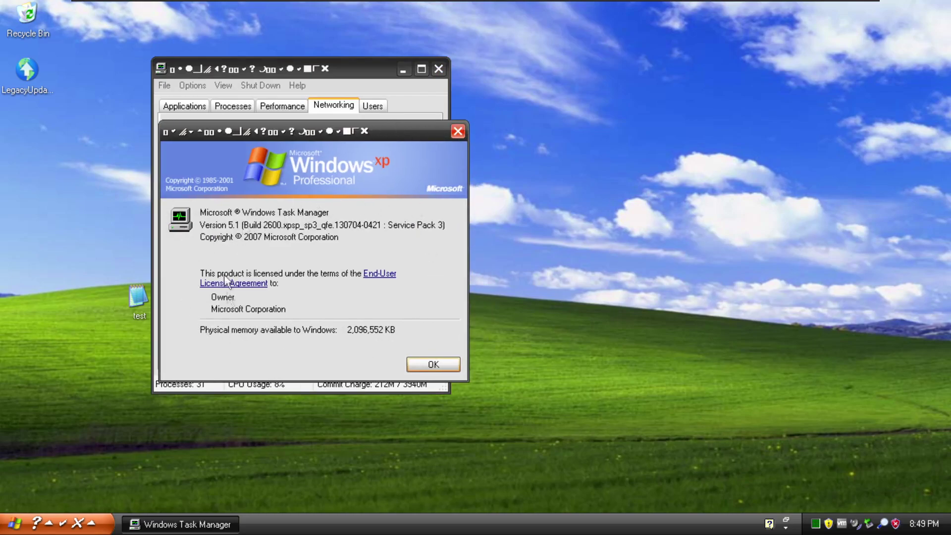
click(457, 131)
click(438, 69)
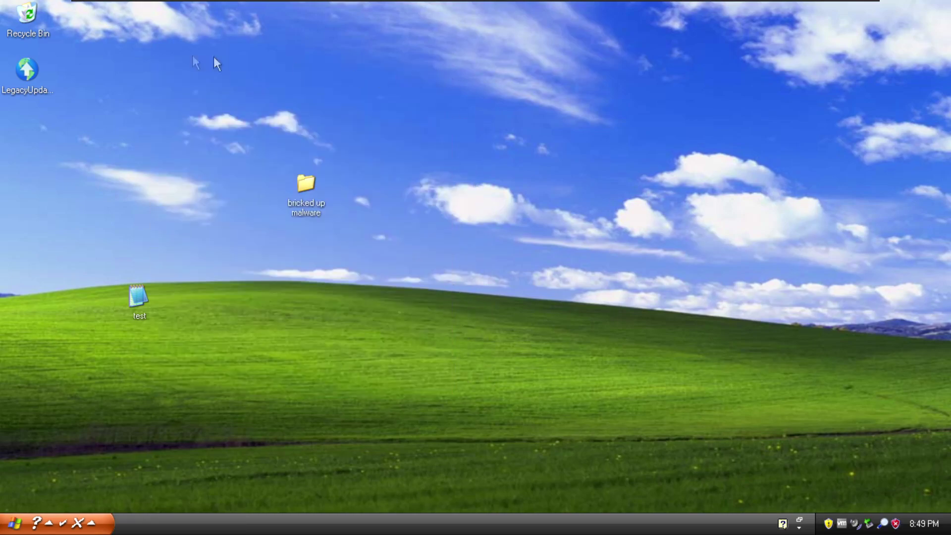
double_click(29, 30)
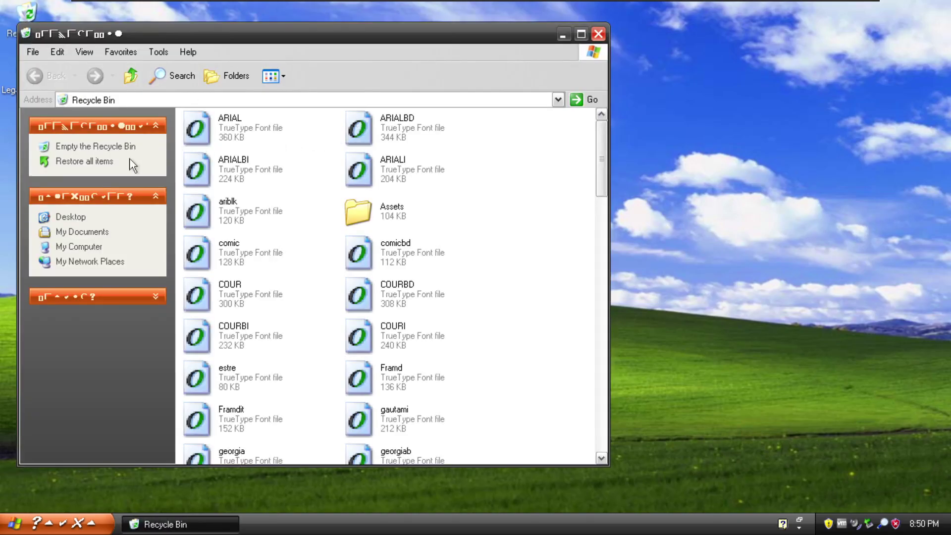
Step: Select all deleted font files in the Recycle Bin and restore them, replacing files for every conflict
click(226, 122)
scroll(381, 393, down, 15)
key(ctrl+a)
right_click(236, 436)
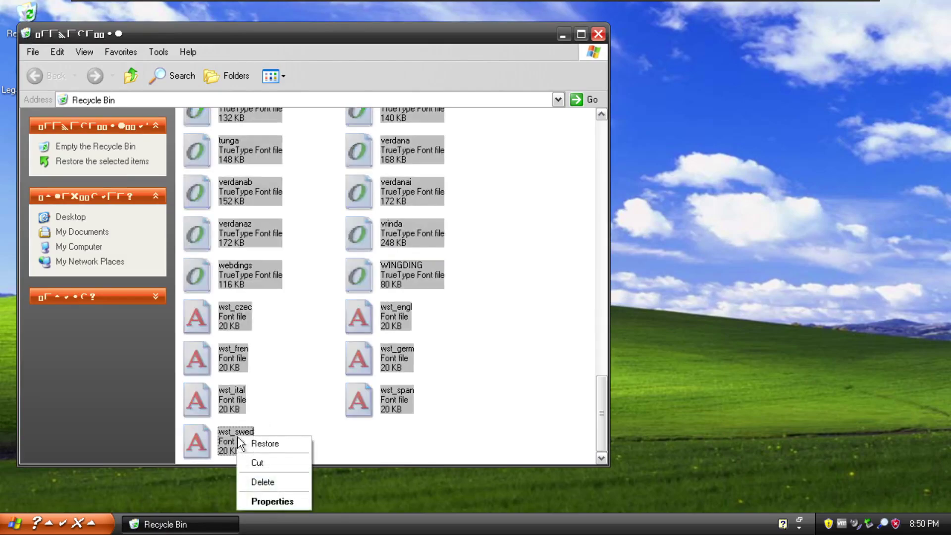
click(261, 444)
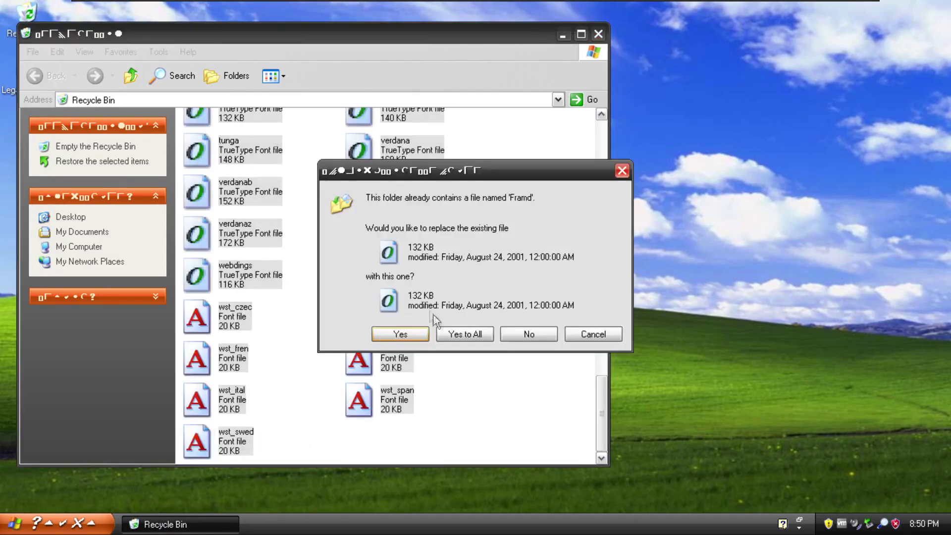
click(456, 330)
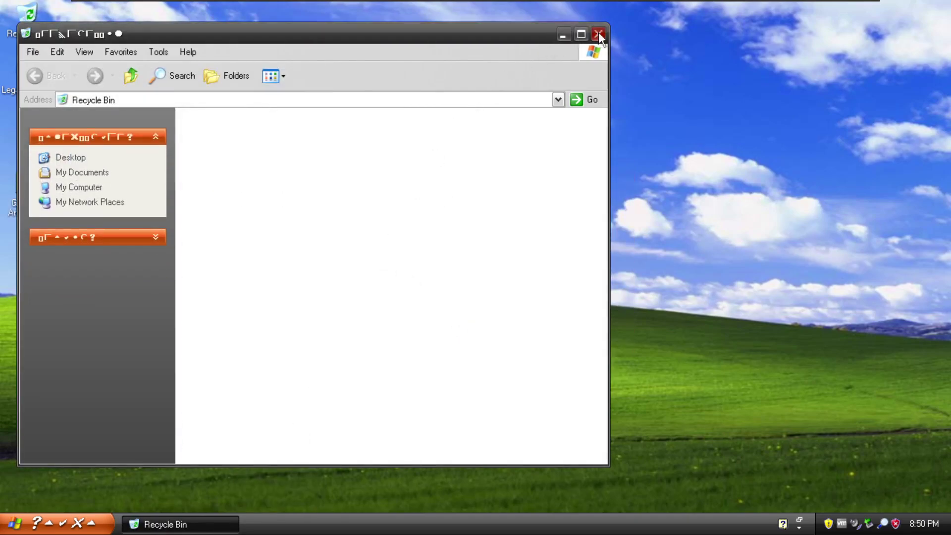
Step: Close the emptied Recycle Bin and bring up the Turn off computer dialog
click(599, 34)
click(91, 524)
click(233, 494)
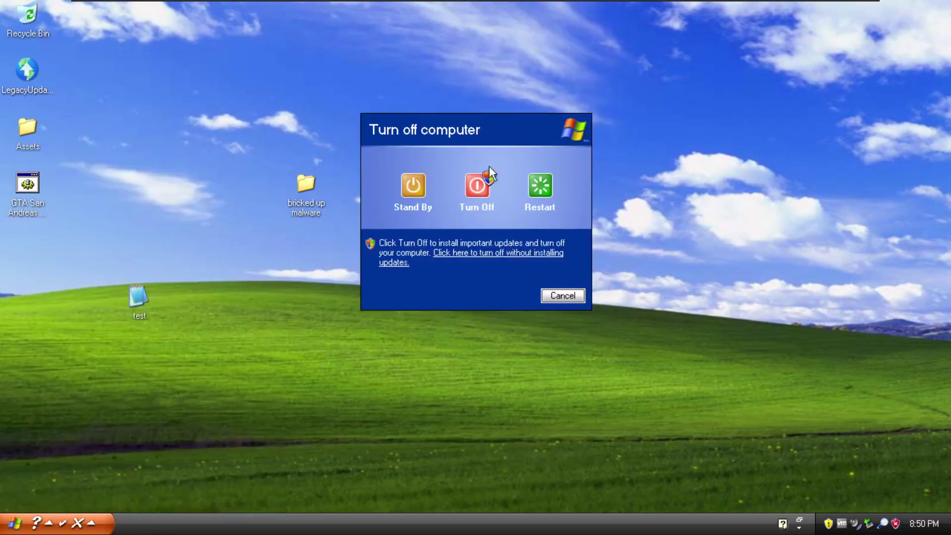
Step: Restart Windows to reload the fonts, log back in, and open My Computer from Start
click(542, 184)
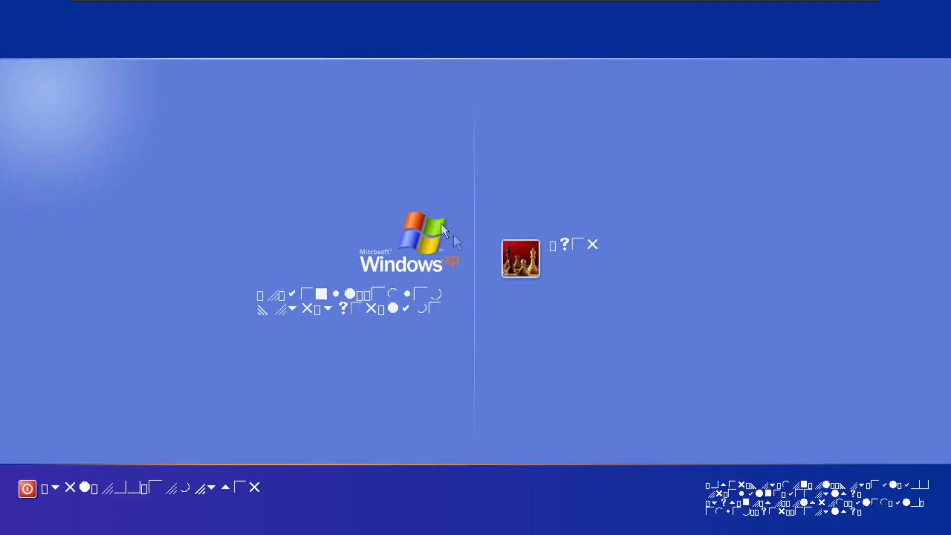
click(536, 273)
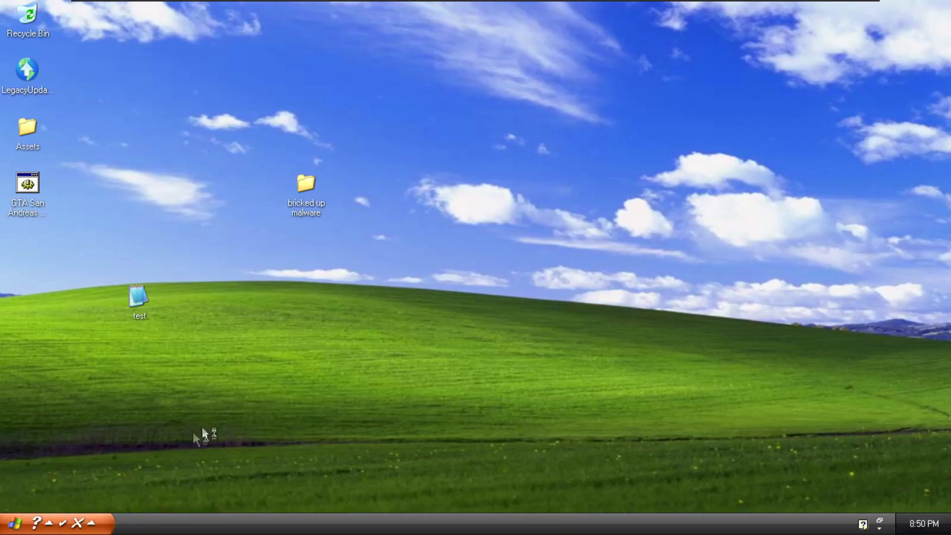
click(105, 518)
click(213, 312)
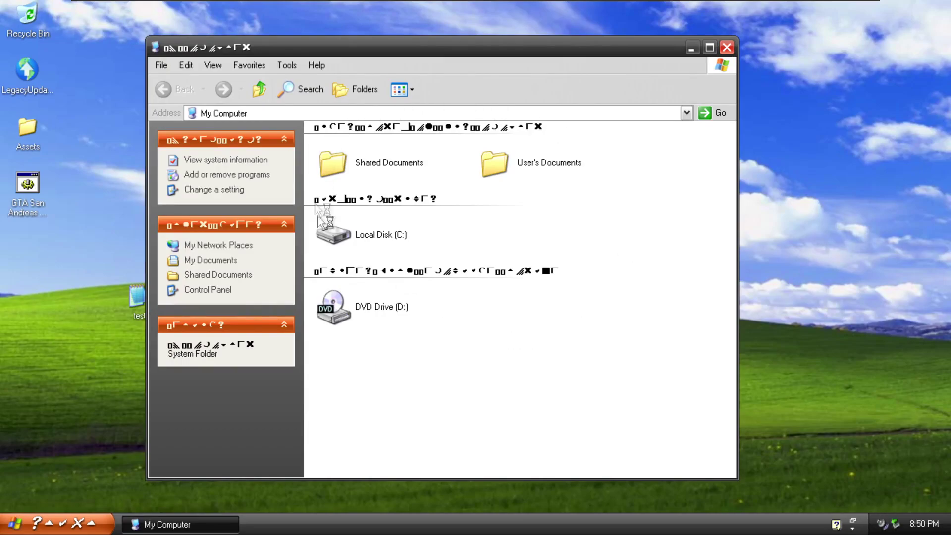
Step: Browse C:\WINDOWS\Fonts to confirm the restored fonts, then go back and close Explorer
double_click(400, 236)
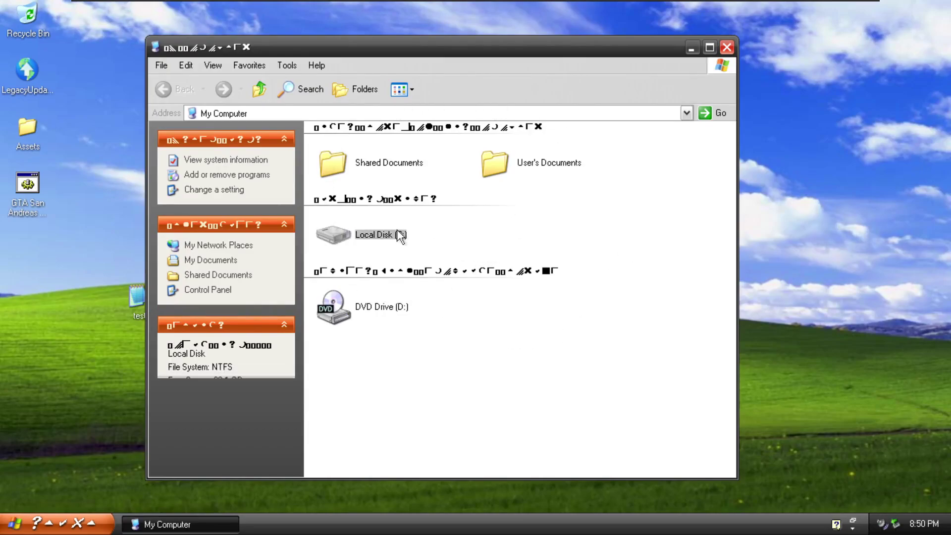
double_click(481, 187)
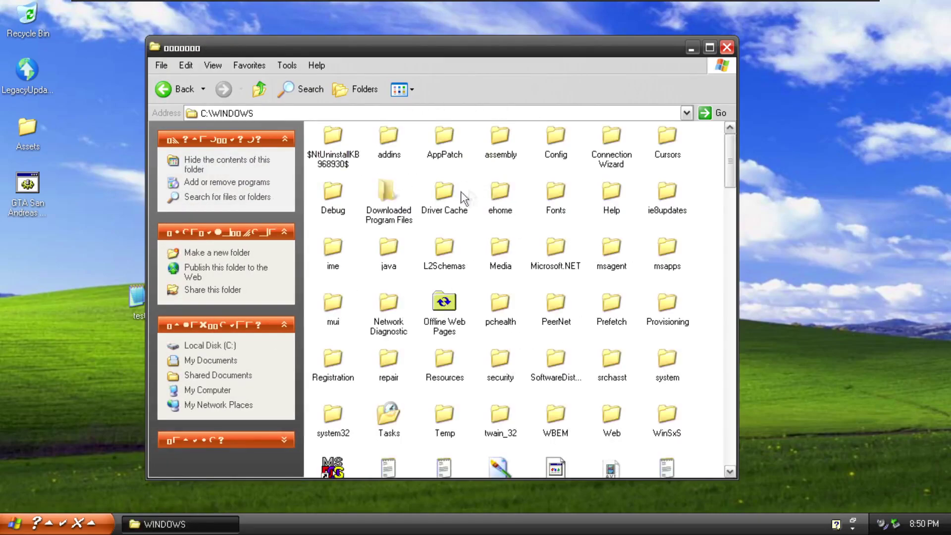
double_click(548, 186)
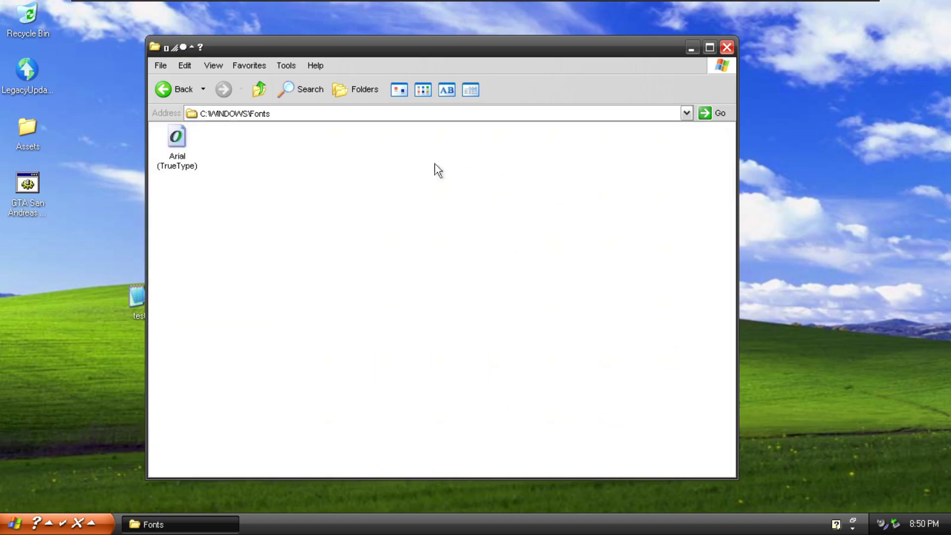
scroll(397, 305, down, 1)
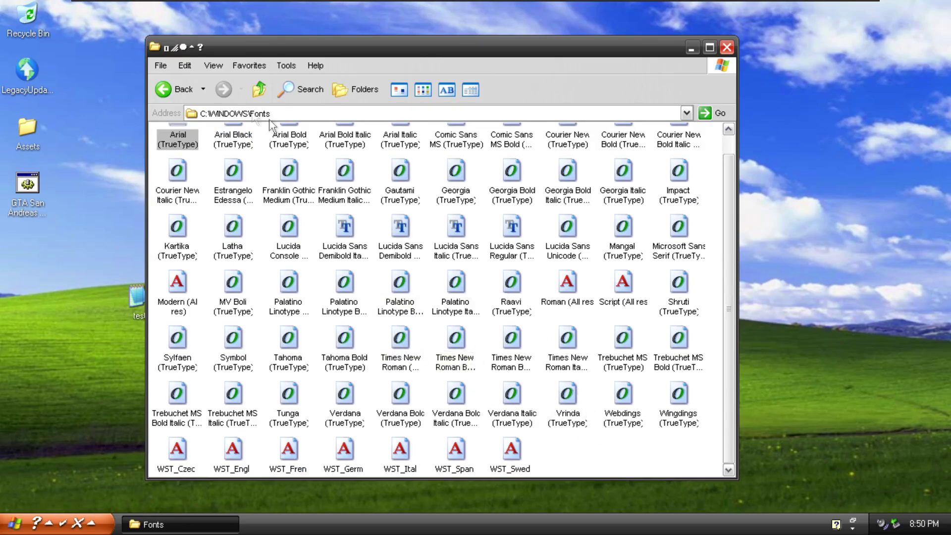
click(259, 88)
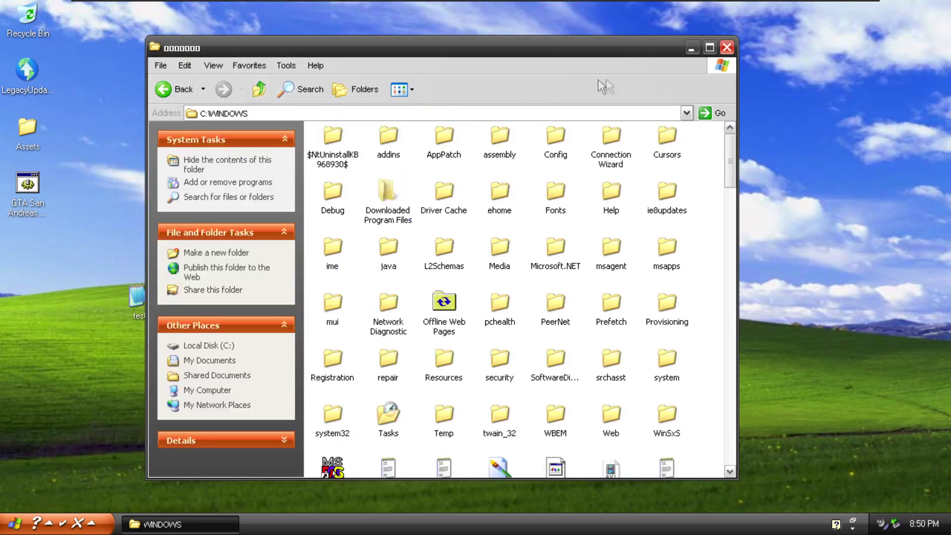
click(727, 49)
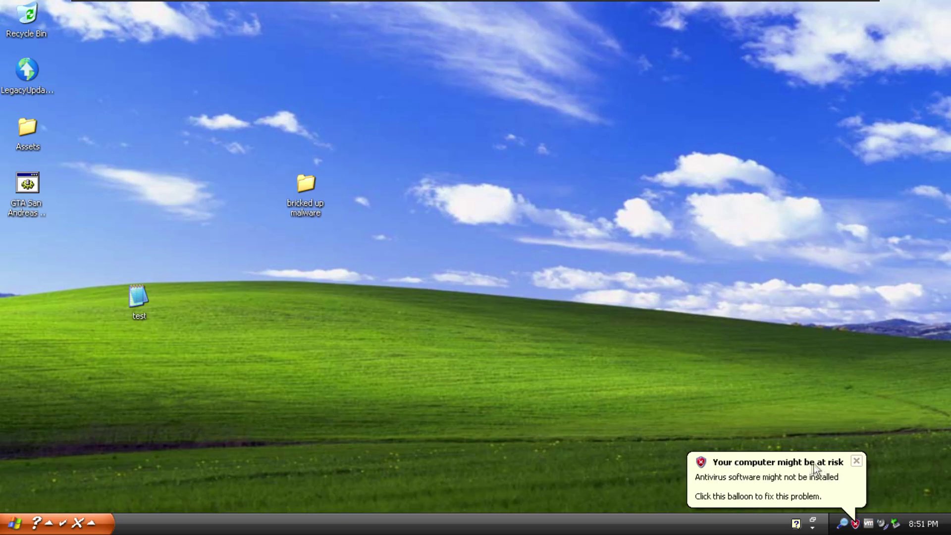
Step: Dismiss the antivirus balloon, deselect the desktop folder, and check the Start menu text is readable
click(857, 461)
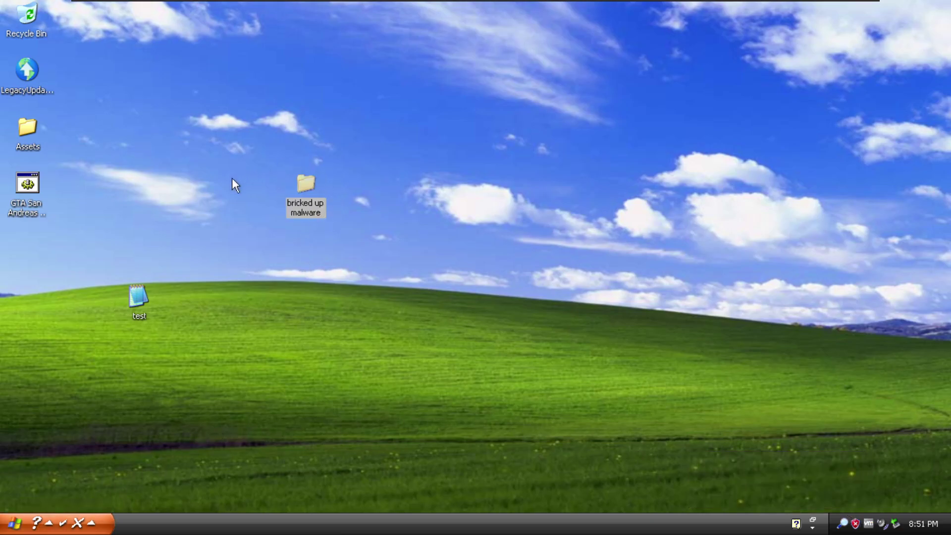
click(213, 211)
click(60, 526)
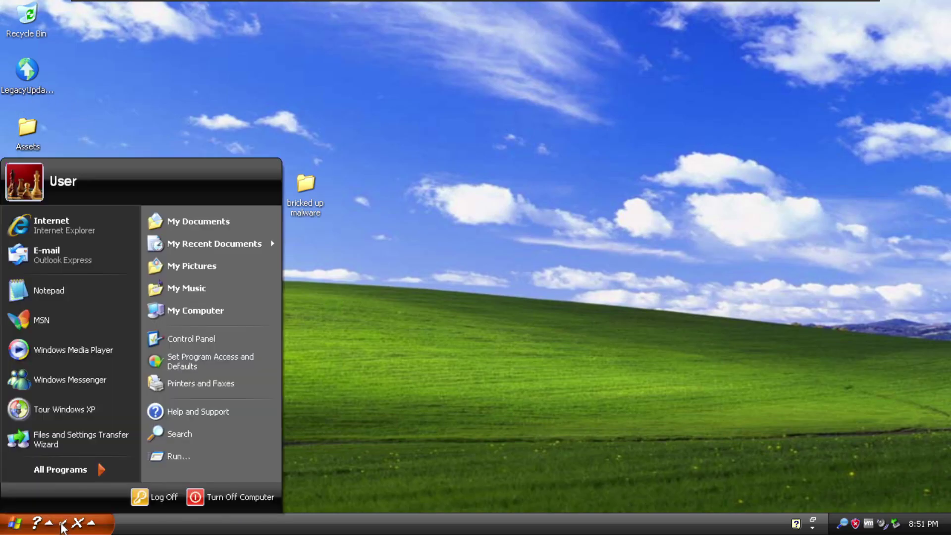